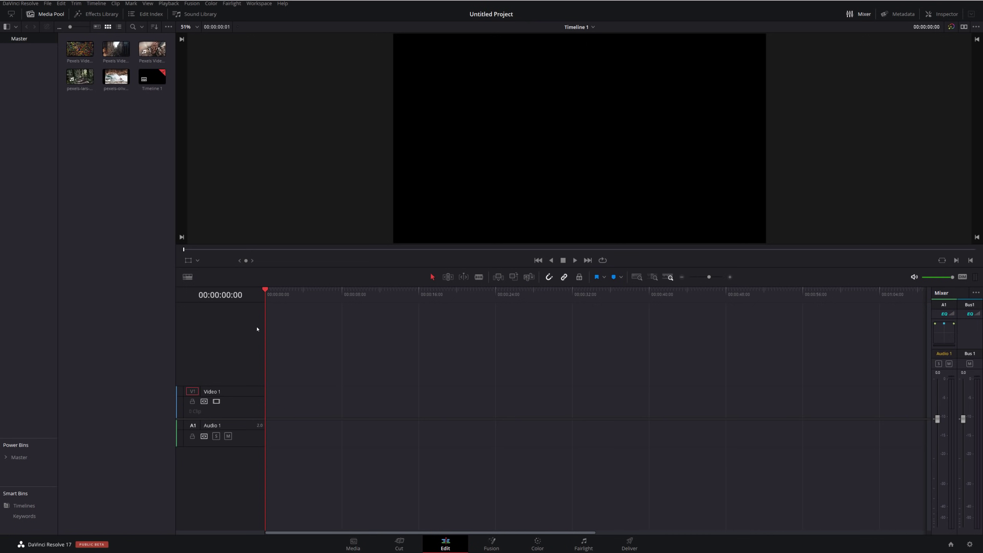
{"action": "left_click_drag", "start_coordinate": [80, 49], "coordinate": [274, 411]}
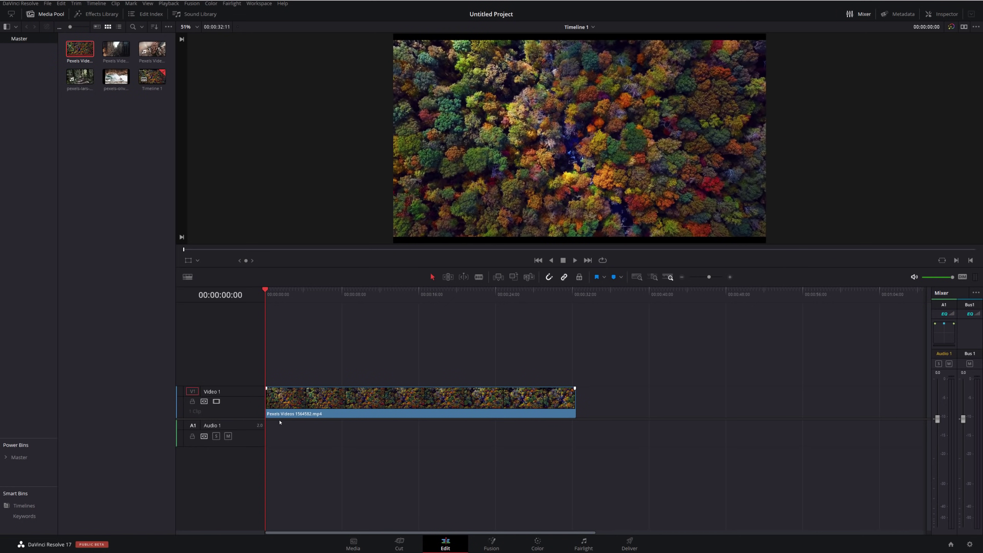
{"action": "key", "text": "ctrl+z"}
{"action": "left_click_drag", "start_coordinate": [115, 77], "coordinate": [278, 410]}
{"action": "left_click_drag", "start_coordinate": [266, 295], "coordinate": [279, 298]}
{"action": "left_click", "coordinate": [292, 401]}
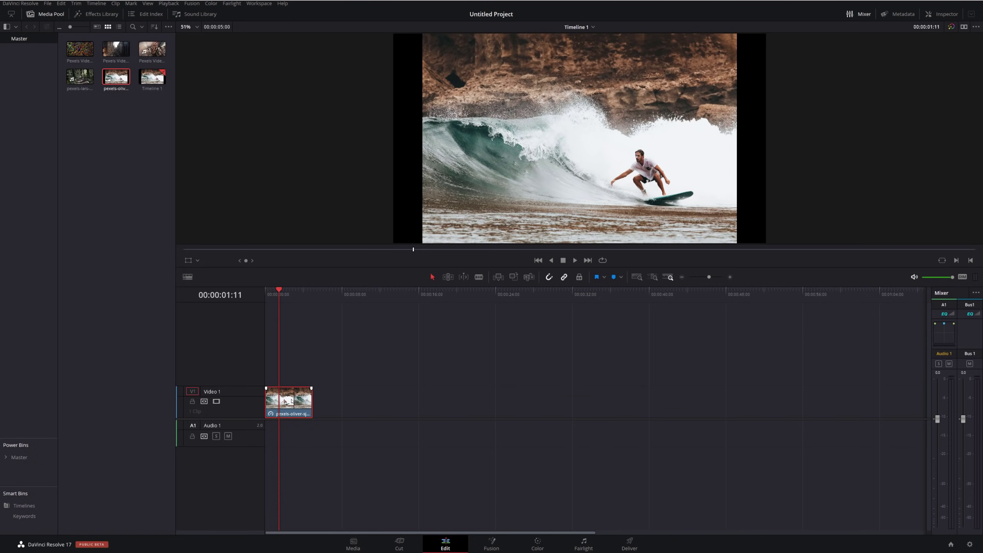
{"action": "key", "text": "Delete"}
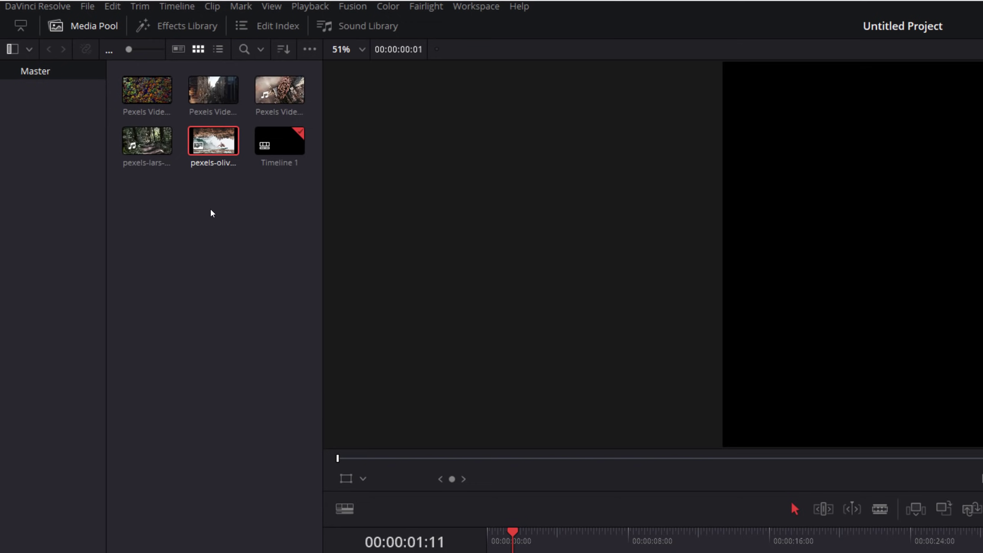
Step: Add a Solid Color generator to Video 1 and lengthen it to about 27 seconds
{"action": "left_click", "coordinate": [170, 26]}
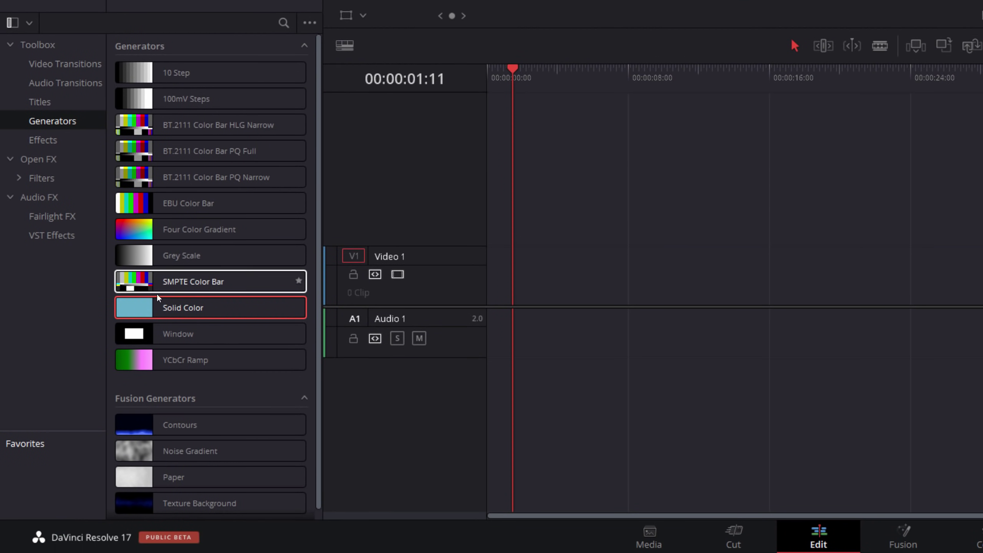
{"action": "left_click_drag", "start_coordinate": [155, 312], "coordinate": [561, 279]}
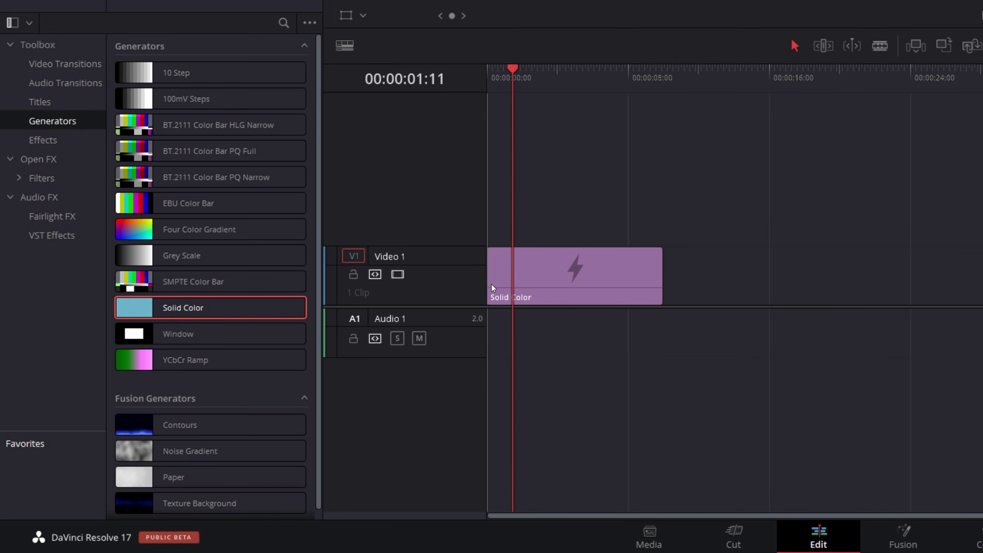
{"action": "left_click_drag", "start_coordinate": [657, 277], "coordinate": [969, 277]}
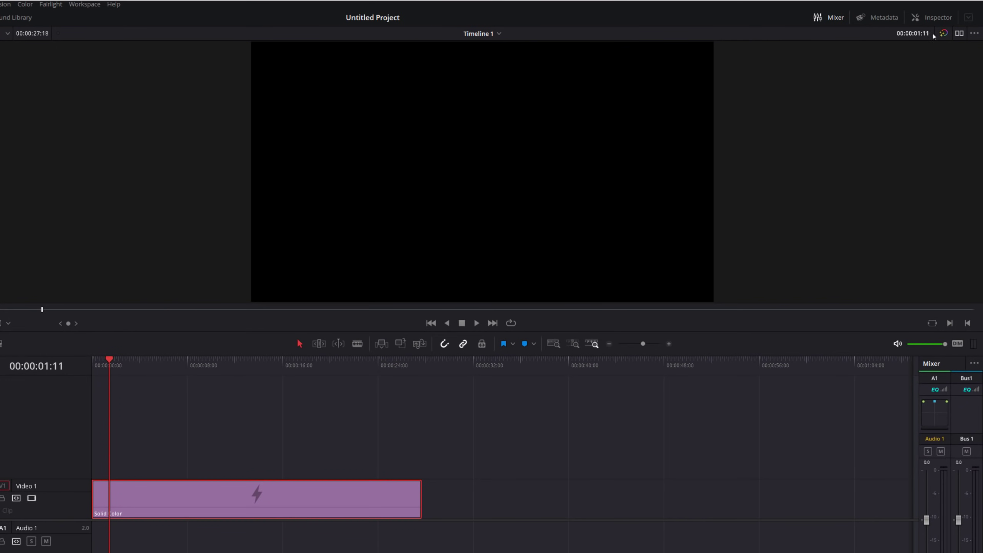
Step: Set the Solid Color clip's colour to dark navy blue (#080c5d)
{"action": "left_click", "coordinate": [937, 17]}
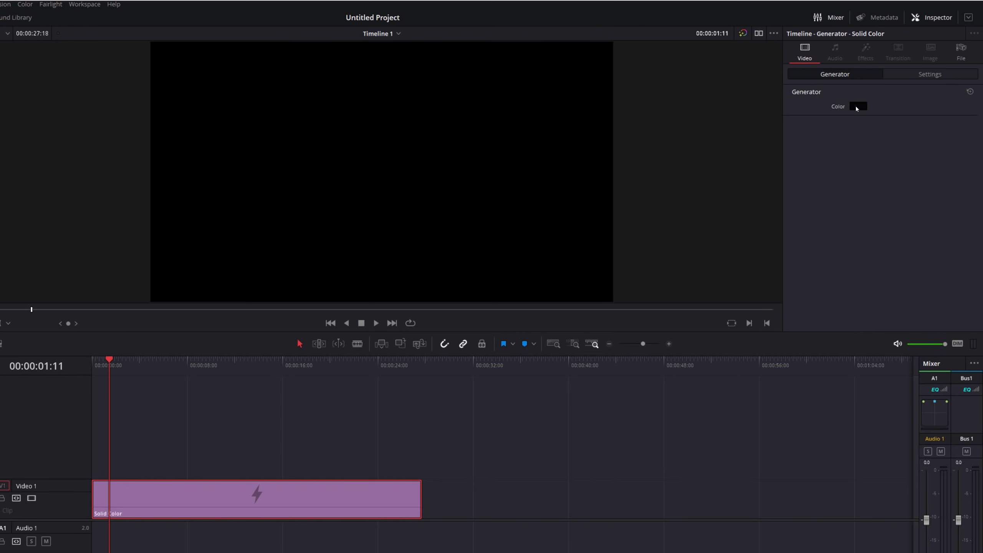
{"action": "left_click", "coordinate": [856, 106]}
{"action": "left_click_drag", "start_coordinate": [451, 264], "coordinate": [393, 251]}
{"action": "left_click", "coordinate": [475, 247]}
{"action": "left_click_drag", "start_coordinate": [477, 251], "coordinate": [473, 303]}
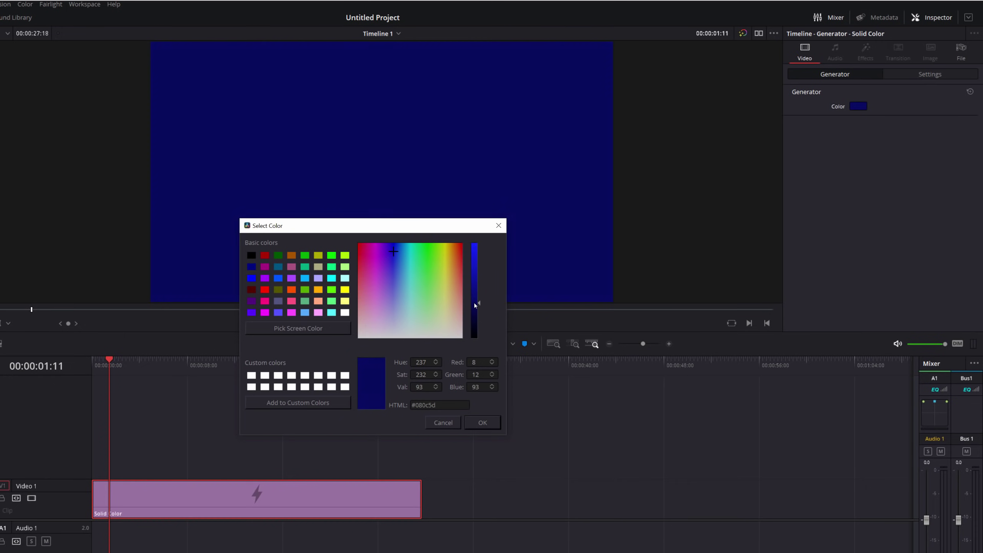
{"action": "left_click", "coordinate": [482, 422]}
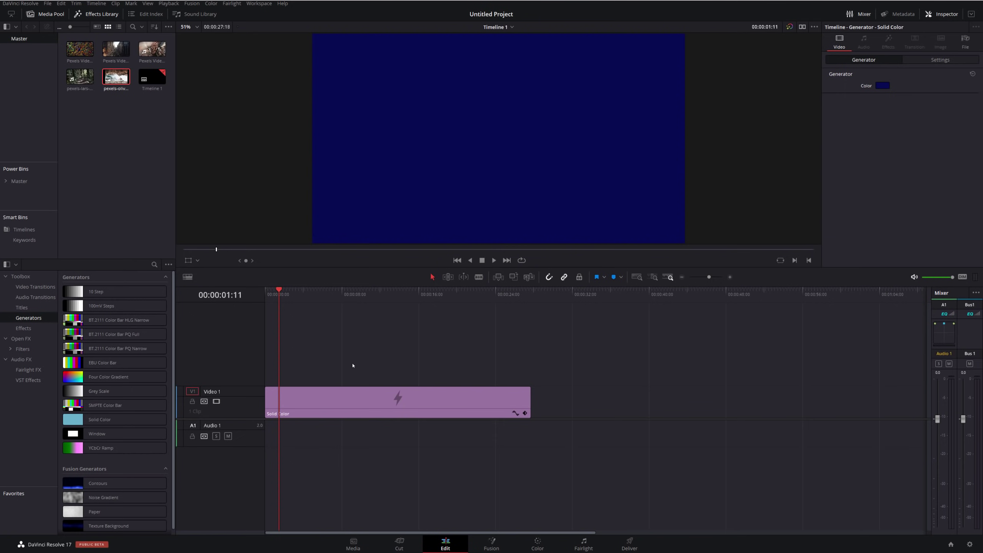
Step: Place the forest clip on Video 2 above the navy solid and apply Resolve FX Video Collage to it
{"action": "left_click_drag", "start_coordinate": [80, 49], "coordinate": [264, 378]}
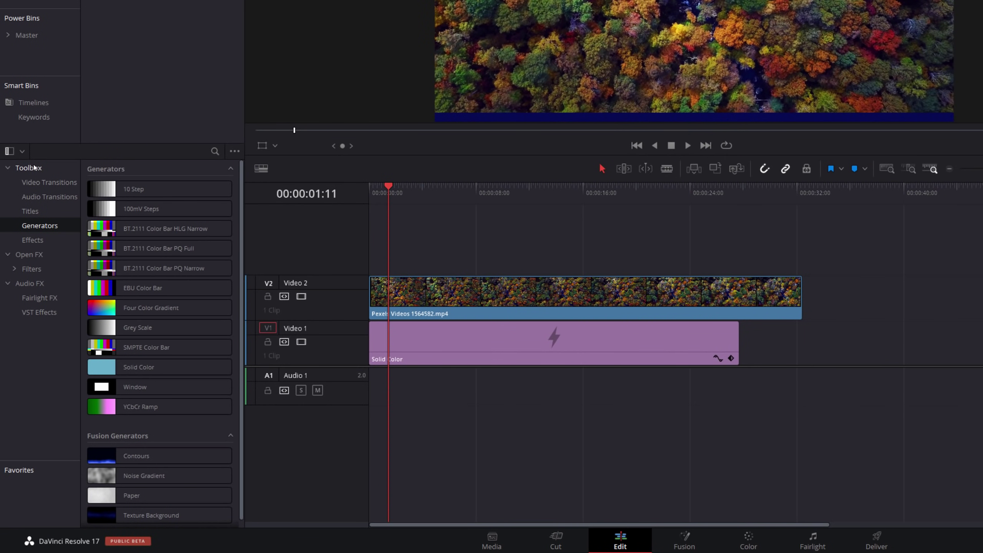
{"action": "left_click", "coordinate": [37, 256]}
{"action": "left_click_drag", "start_coordinate": [241, 179], "coordinate": [239, 430]}
{"action": "scroll", "coordinate": [239, 430], "scroll_direction": "down", "scroll_amount": 3}
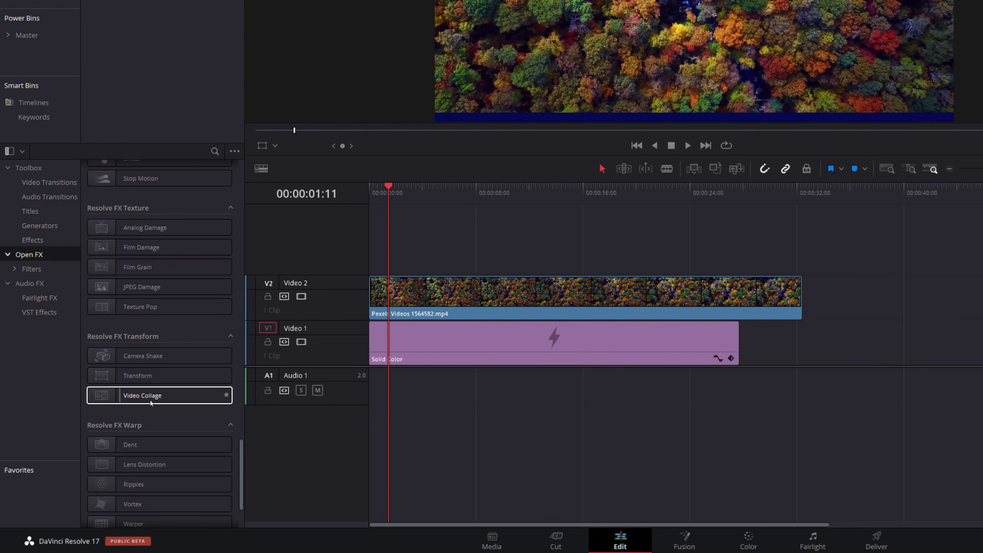
{"action": "left_click_drag", "start_coordinate": [150, 403], "coordinate": [450, 308]}
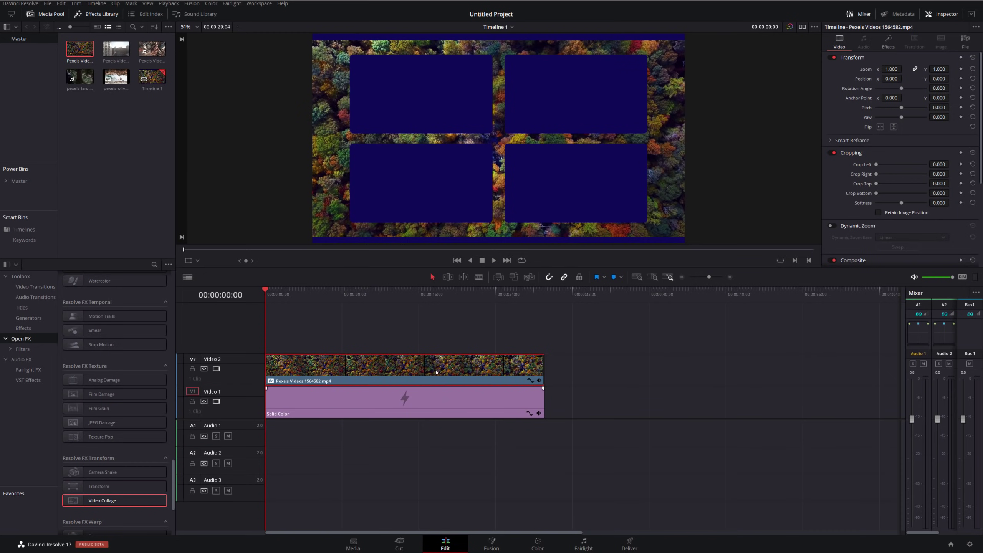
Step: Select the forest clip on Video 2 and bring up its Video Collage Workflow choices
{"action": "left_click", "coordinate": [401, 358]}
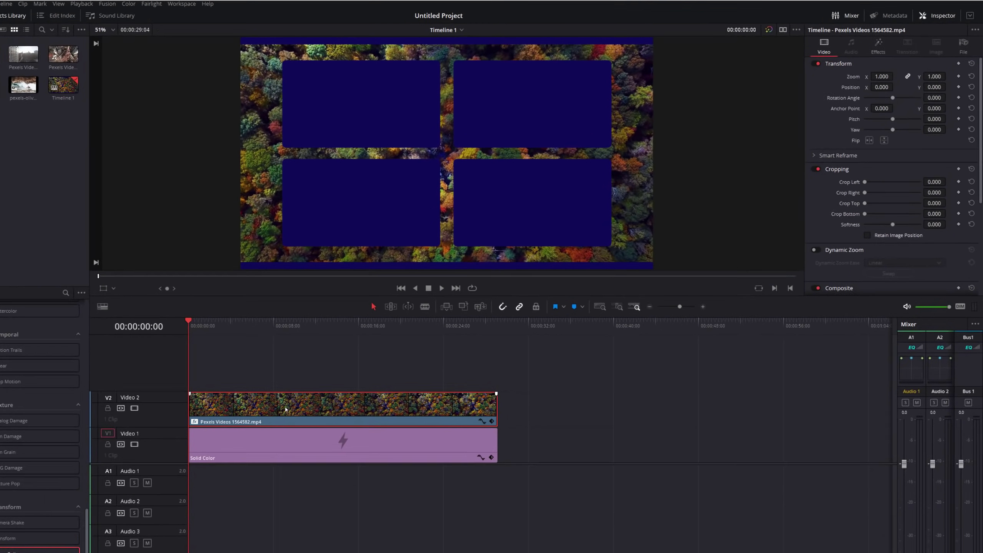
{"action": "left_click", "coordinate": [342, 370]}
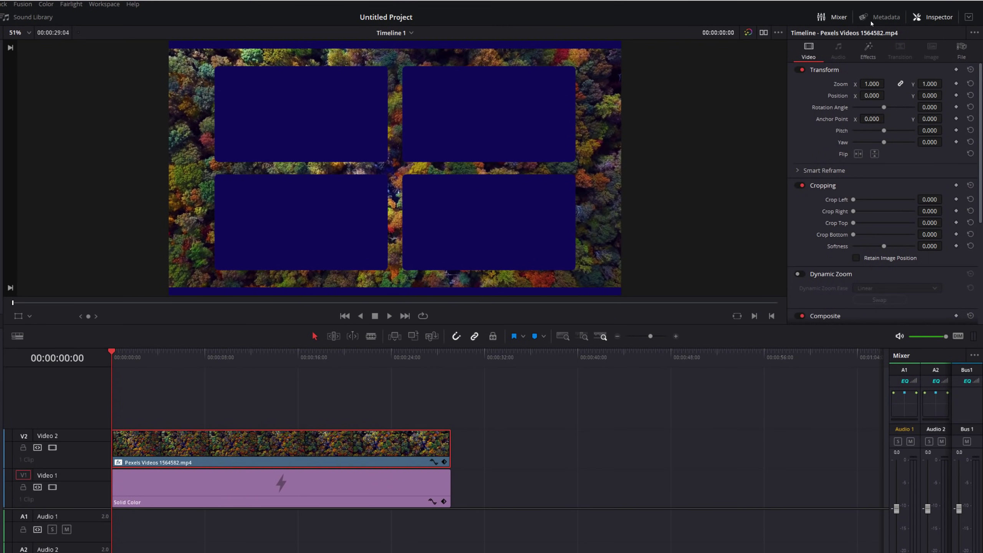
{"action": "left_click", "coordinate": [870, 57]}
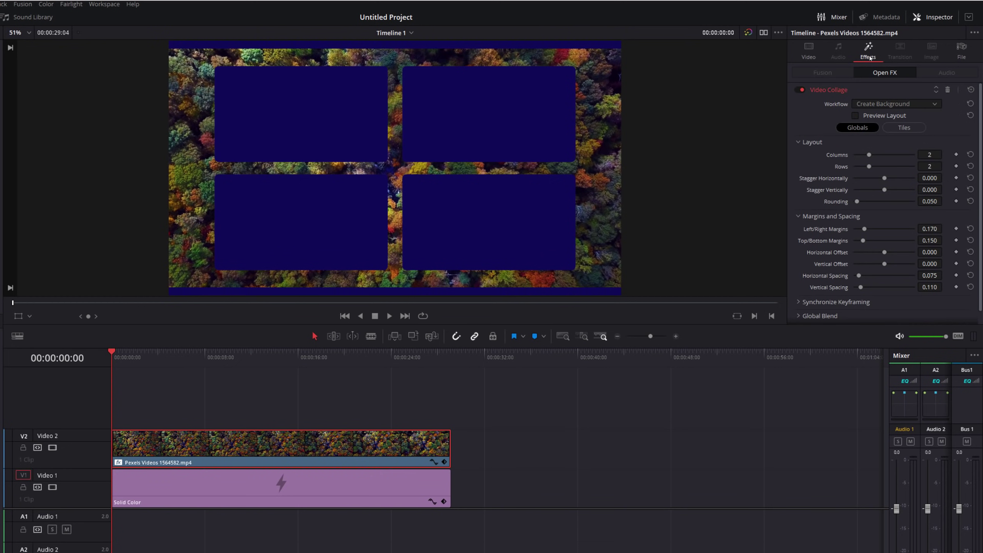
{"action": "left_click", "coordinate": [823, 90]}
{"action": "left_click", "coordinate": [824, 91]}
{"action": "left_click", "coordinate": [873, 104]}
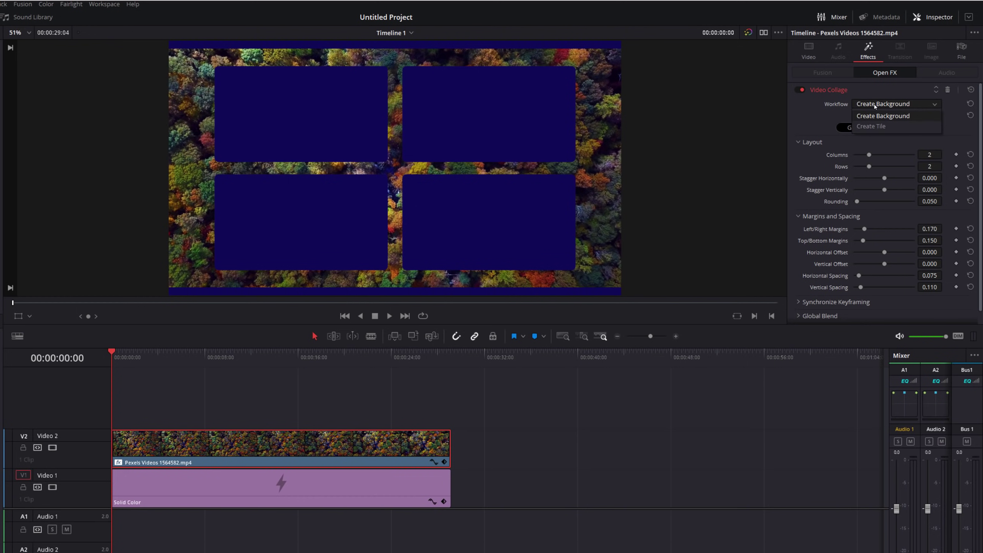
Step: Switch Video Collage to Create Tile with Preview Layout, keeping 2 columns and margins 0.170/0.150
{"action": "left_click", "coordinate": [871, 126]}
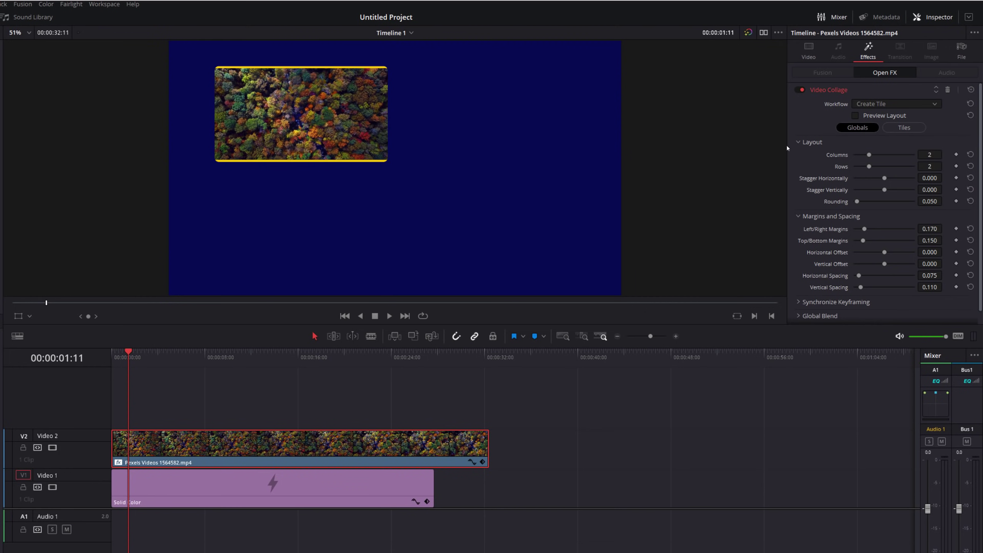
{"action": "left_click", "coordinate": [856, 116]}
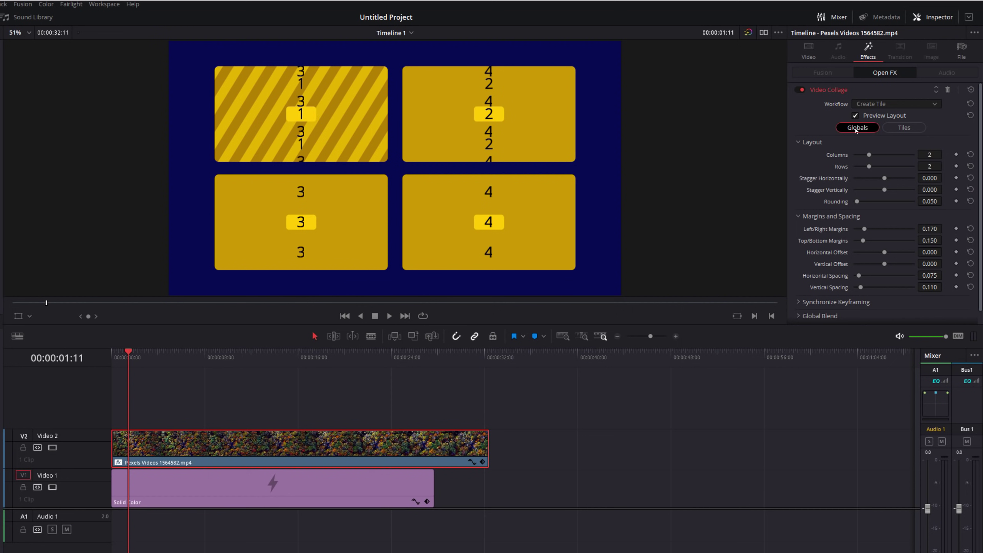
{"action": "scroll", "coordinate": [845, 155], "scroll_direction": "down", "scroll_amount": 1}
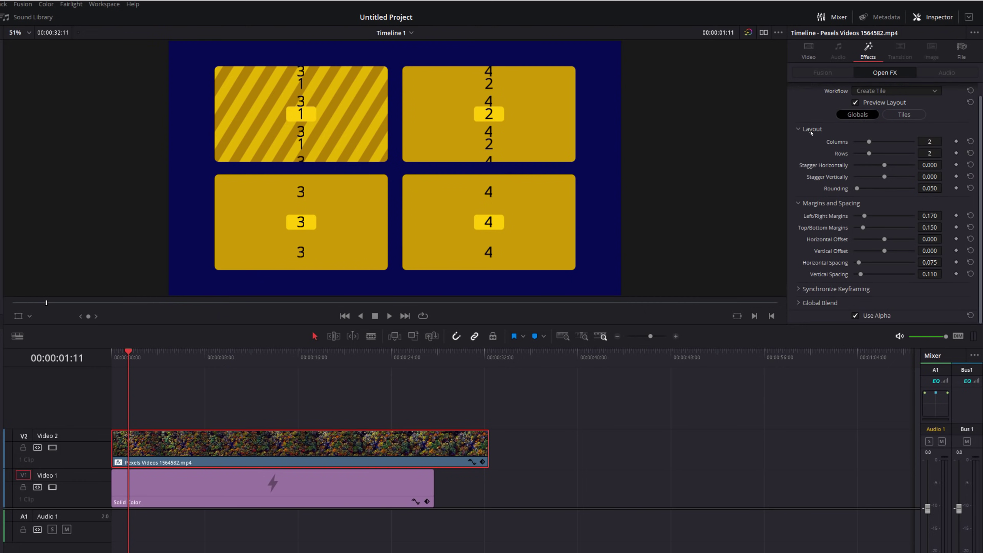
{"action": "left_click_drag", "start_coordinate": [869, 141], "coordinate": [875, 189]}
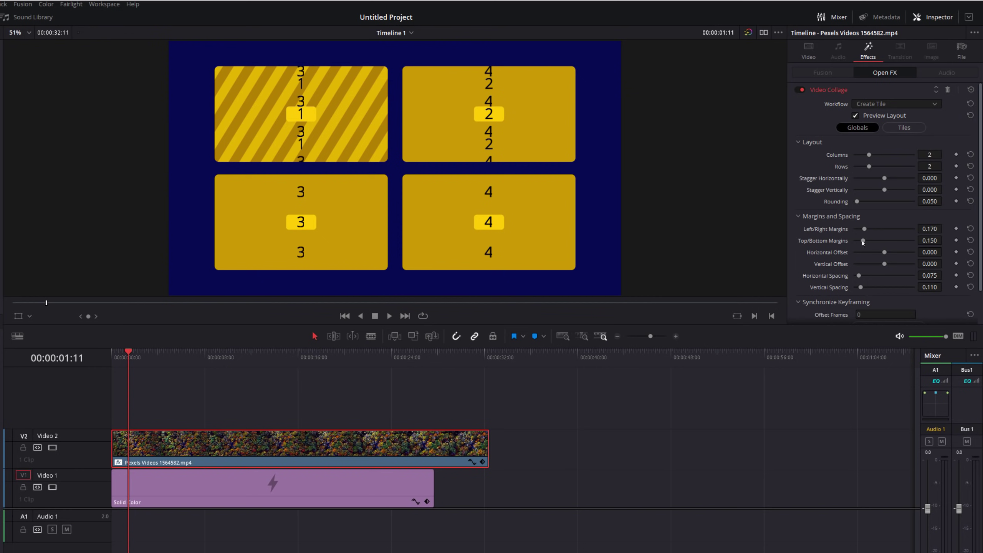
{"action": "left_click_drag", "start_coordinate": [862, 240], "coordinate": [880, 229]}
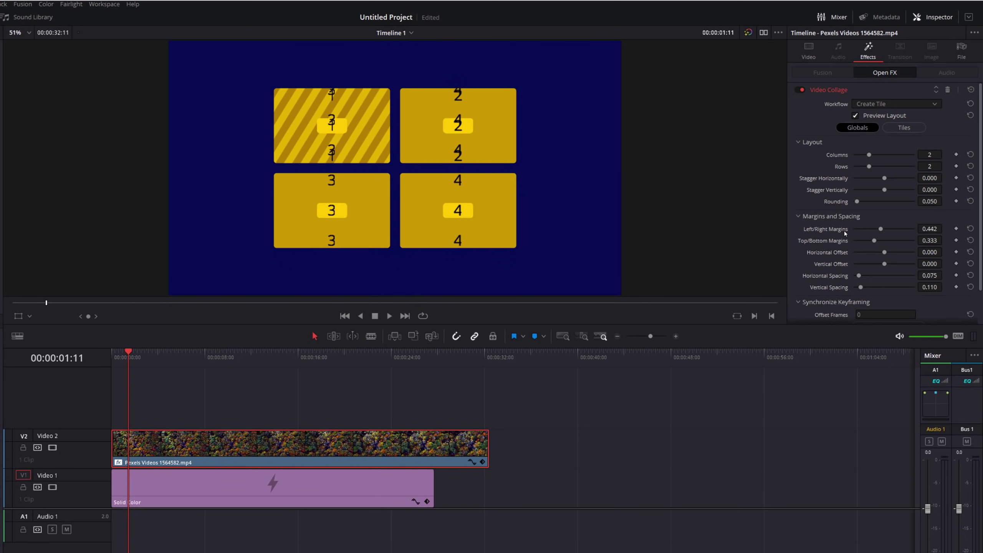
{"action": "double_click", "coordinate": [844, 230]}
{"action": "double_click", "coordinate": [838, 241]}
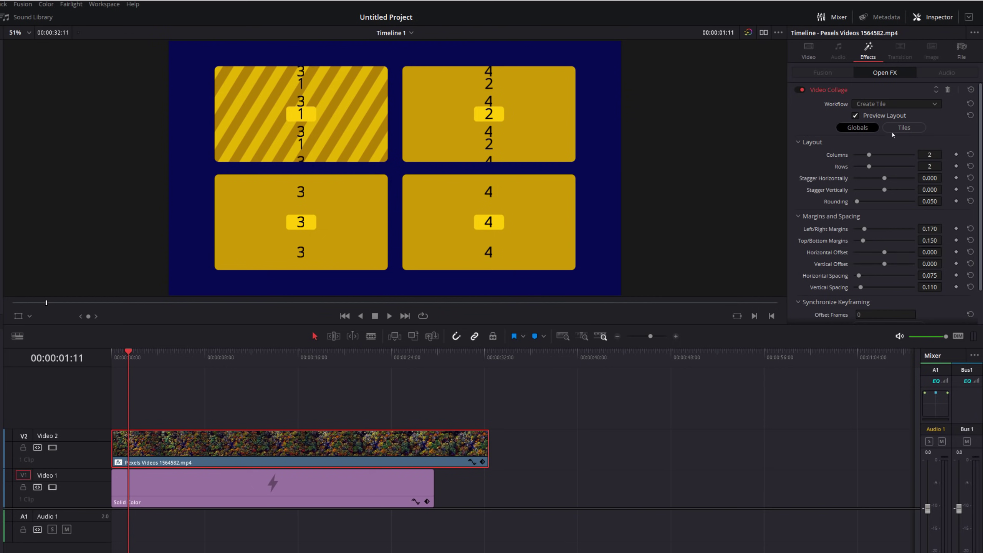
Step: In the Tiles settings, cycle Active Tile through Tiles 2, 3 and 4, then settle on Tile 1
{"action": "left_click", "coordinate": [905, 130]}
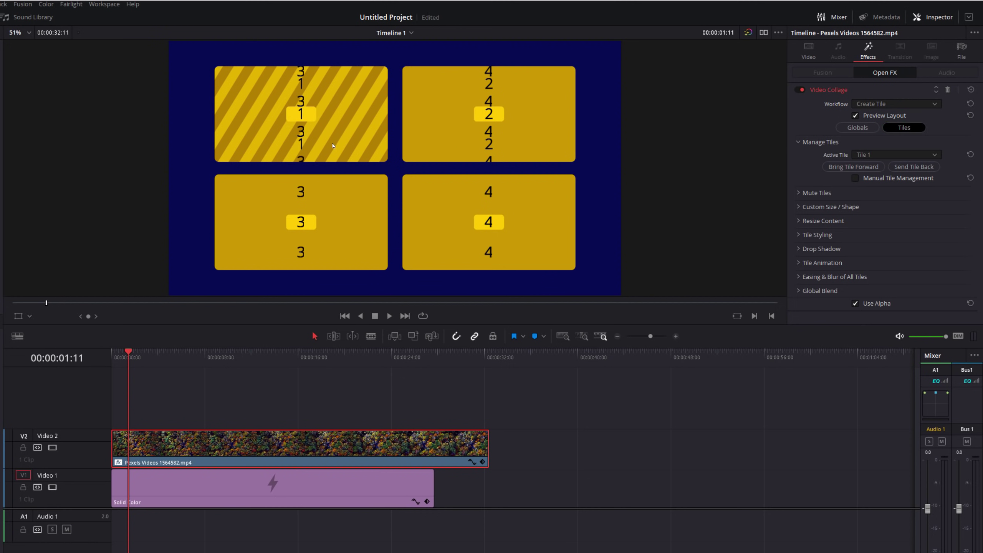
{"action": "left_click", "coordinate": [867, 155]}
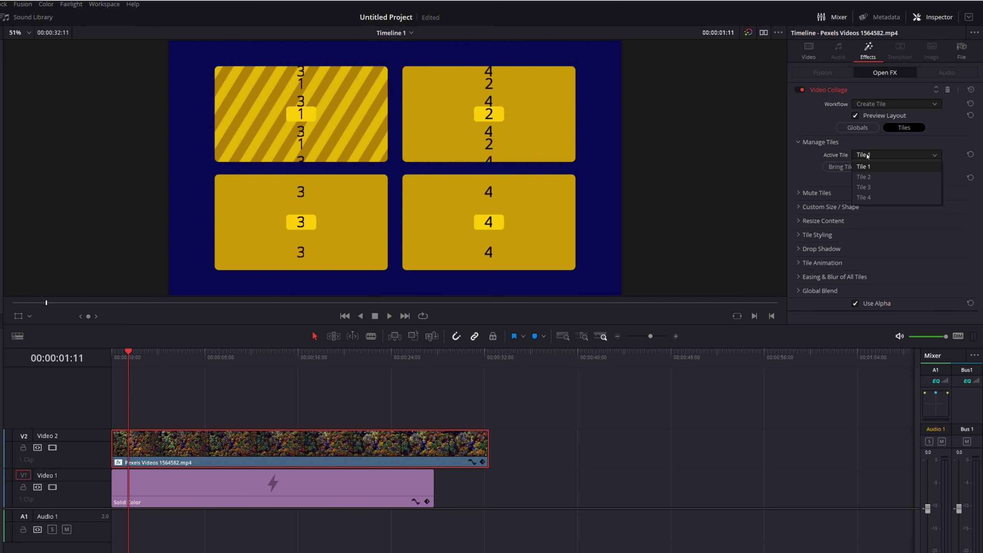
{"action": "left_click", "coordinate": [871, 178]}
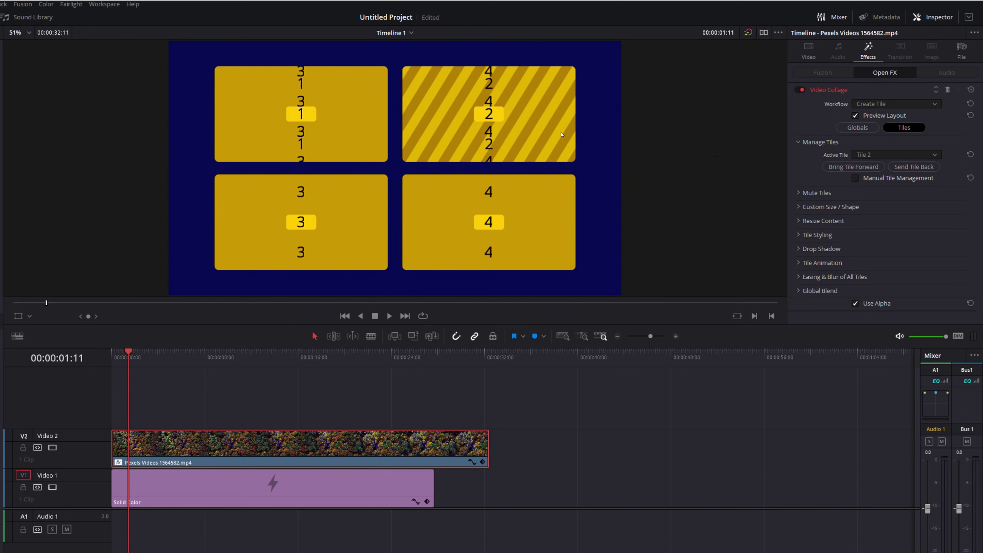
{"action": "left_click", "coordinate": [875, 155]}
{"action": "left_click", "coordinate": [874, 187]}
{"action": "left_click", "coordinate": [875, 155]}
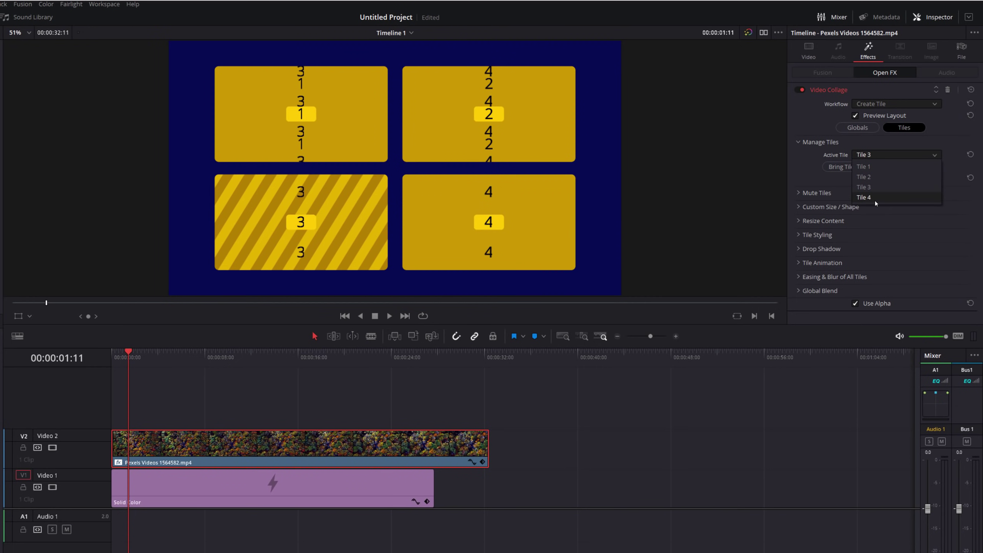
{"action": "left_click", "coordinate": [875, 197]}
{"action": "left_click", "coordinate": [877, 155]}
{"action": "left_click", "coordinate": [869, 167]}
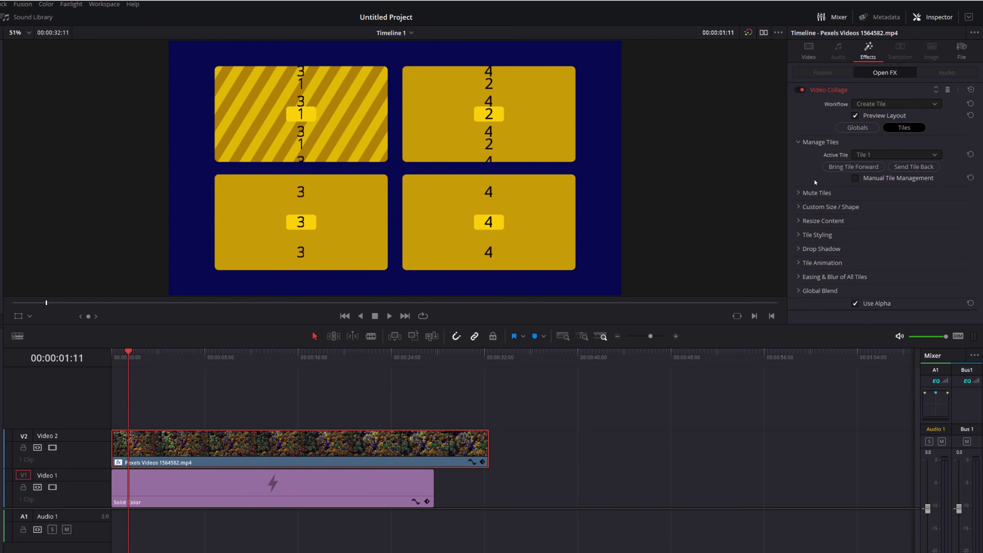
Step: Turn off layout preview, zoom Tile 1's content to 1.101, and try a tile border
{"action": "left_click", "coordinate": [799, 221]}
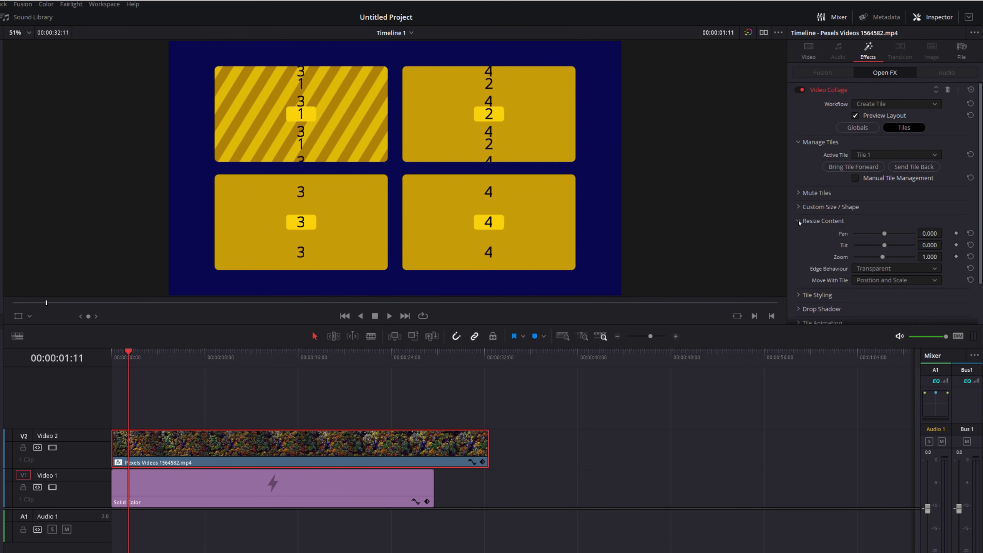
{"action": "left_click", "coordinate": [854, 116]}
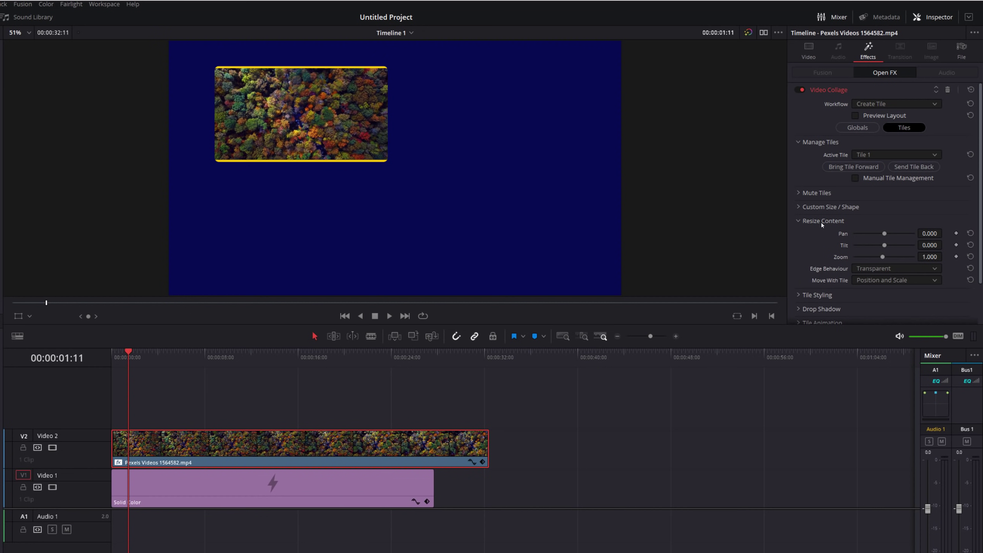
{"action": "left_click_drag", "start_coordinate": [883, 256], "coordinate": [874, 231]}
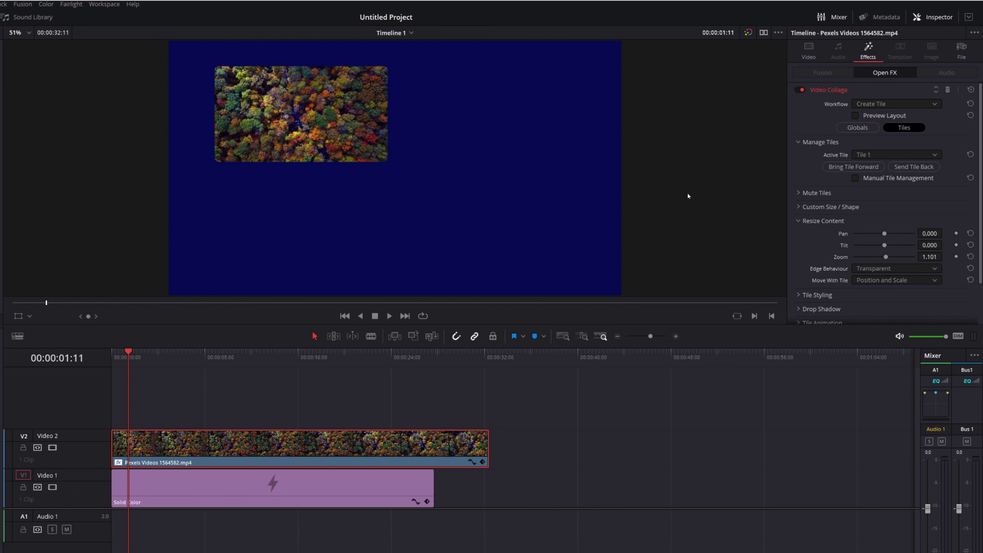
{"action": "scroll", "coordinate": [858, 195], "scroll_direction": "down", "scroll_amount": 3}
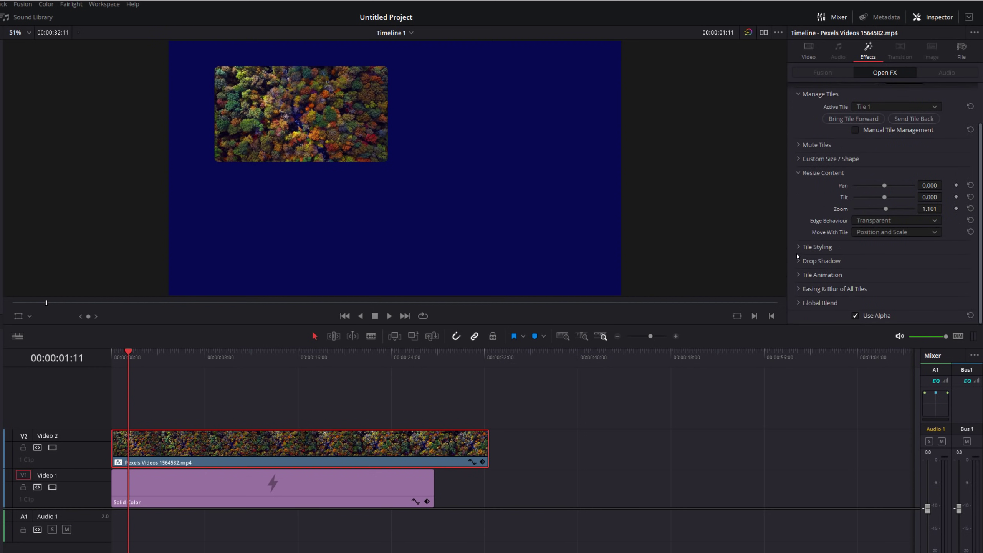
{"action": "left_click", "coordinate": [799, 246]}
{"action": "scroll", "coordinate": [836, 235], "scroll_direction": "down", "scroll_amount": 2}
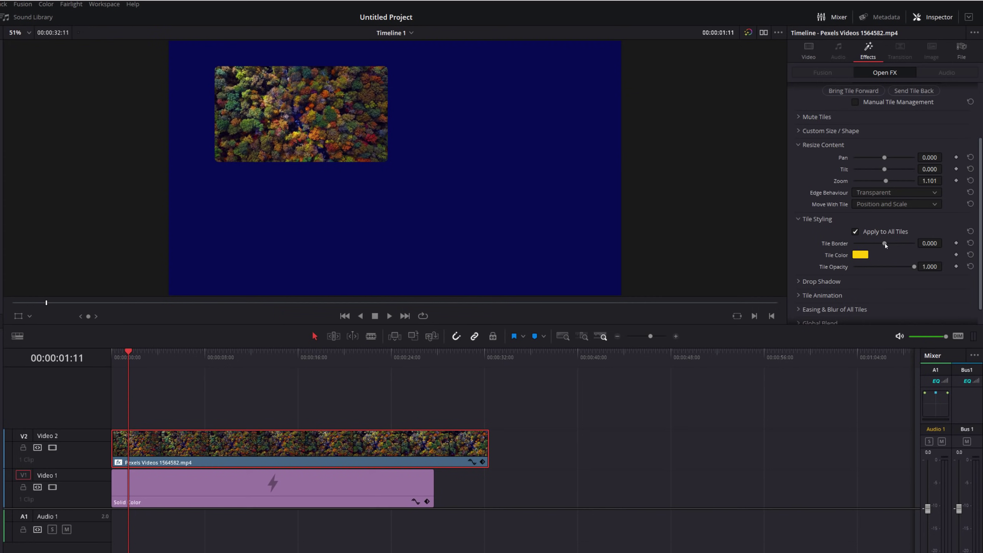
{"action": "left_click_drag", "start_coordinate": [885, 242], "coordinate": [832, 246]}
Step: Give Tile 1 a drop shadow with strength 0.434 and distance 0.045
{"action": "scroll", "coordinate": [833, 241], "scroll_direction": "down", "scroll_amount": 1}
{"action": "left_click", "coordinate": [797, 261]}
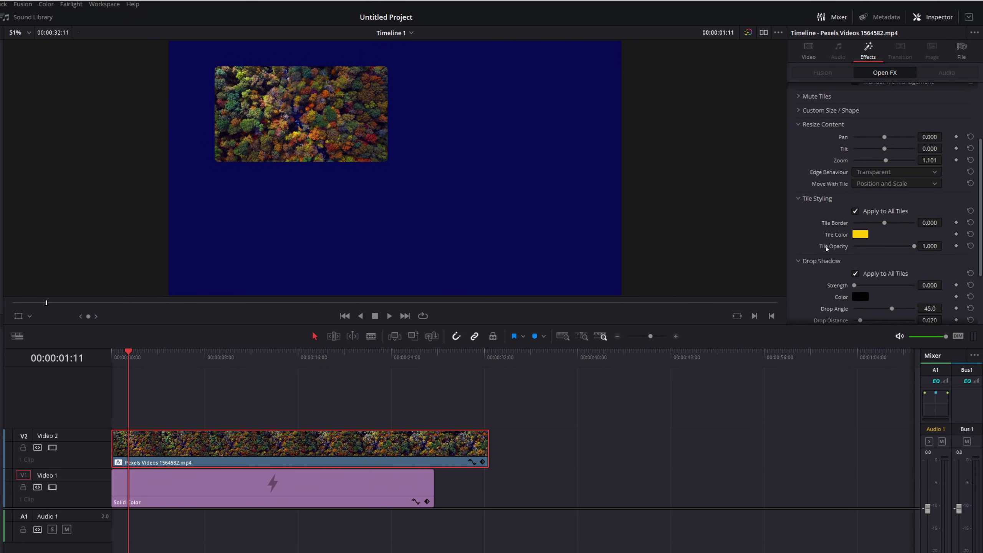
{"action": "scroll", "coordinate": [827, 248], "scroll_direction": "down", "scroll_amount": 1}
{"action": "left_click_drag", "start_coordinate": [853, 261], "coordinate": [881, 261]}
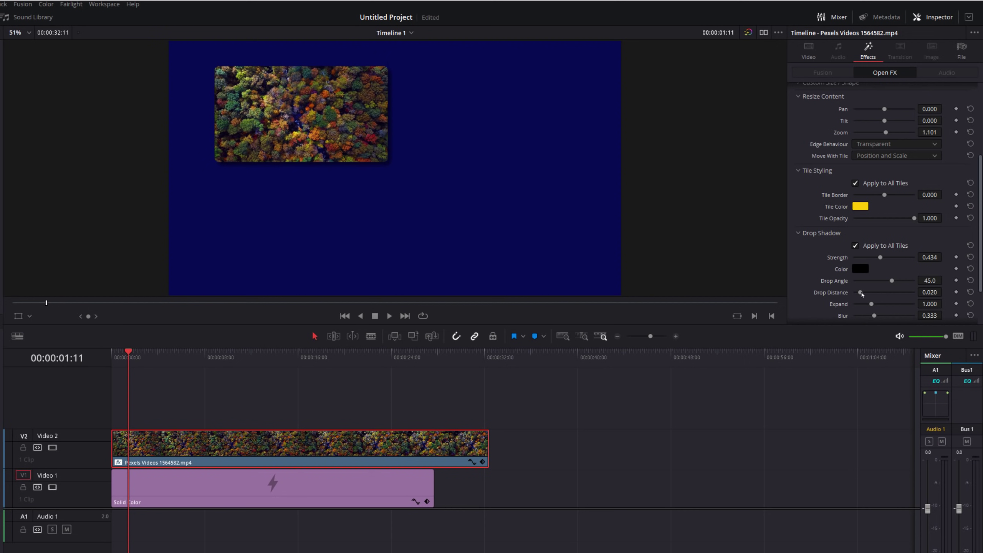
{"action": "left_click_drag", "start_coordinate": [860, 292], "coordinate": [868, 293]}
{"action": "scroll", "coordinate": [833, 233], "scroll_direction": "down", "scroll_amount": 3}
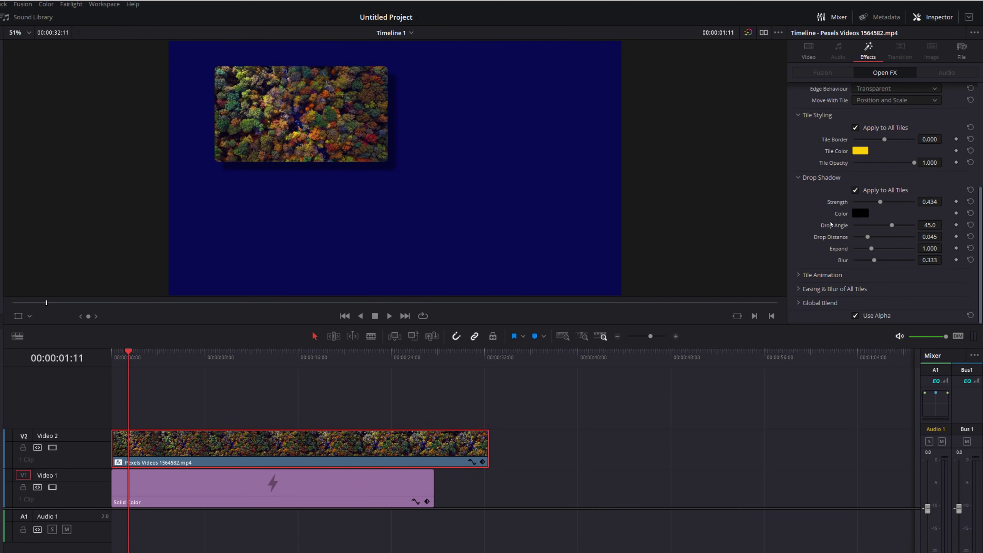
{"action": "left_click", "coordinate": [798, 274]}
Step: Play the timeline from the start to preview the collage
{"action": "scroll", "coordinate": [813, 268], "scroll_direction": "down", "scroll_amount": 5}
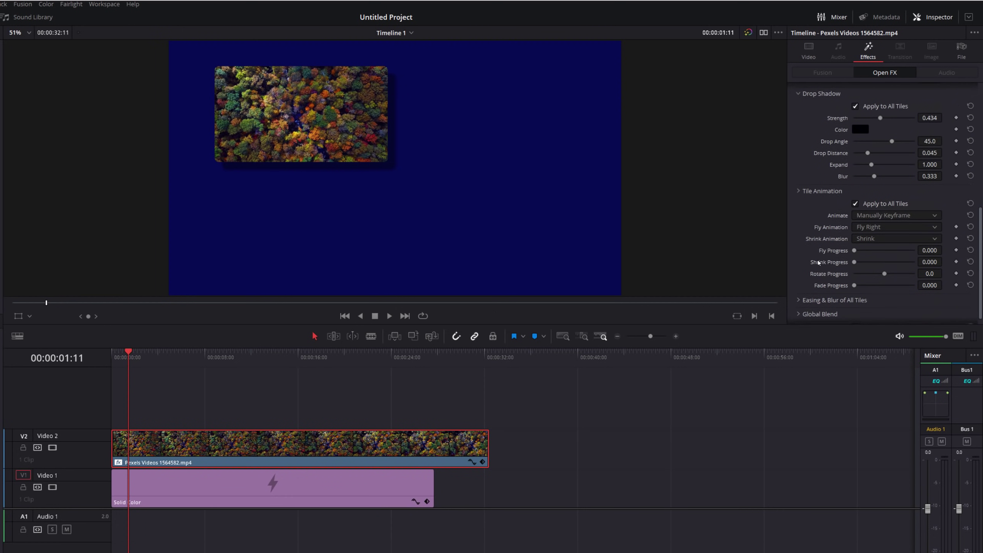
{"action": "left_click_drag", "start_coordinate": [125, 360], "coordinate": [109, 357]}
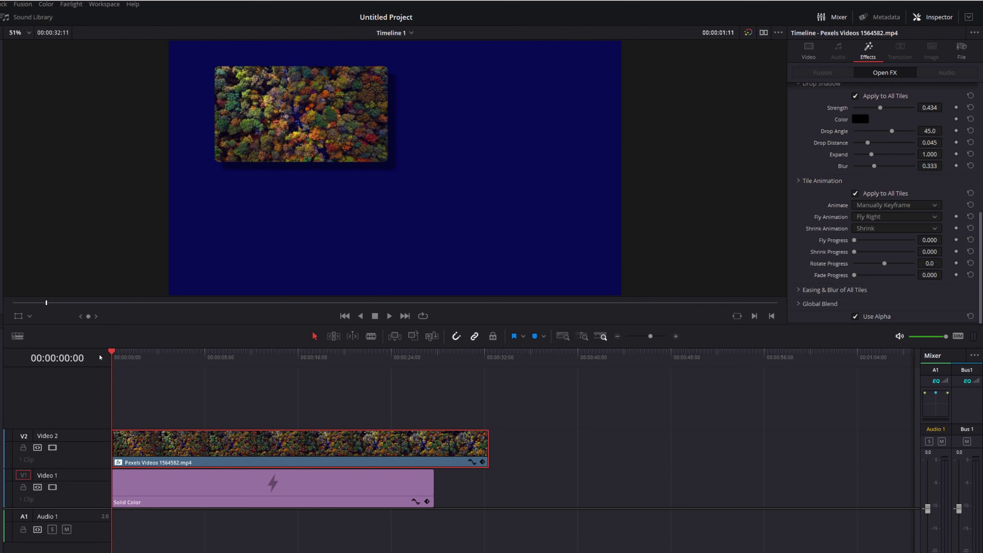
{"action": "key", "text": "space"}
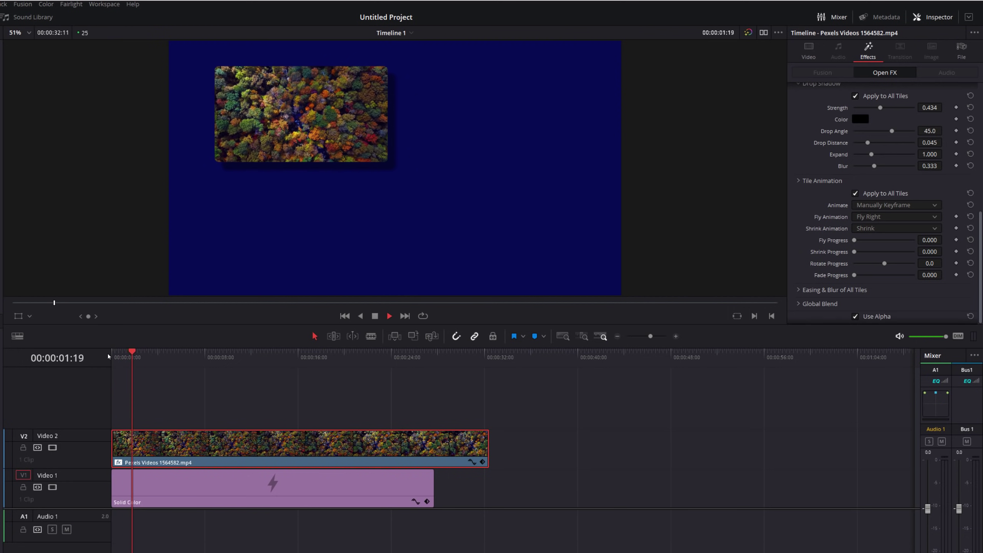
{"action": "key", "text": "space"}
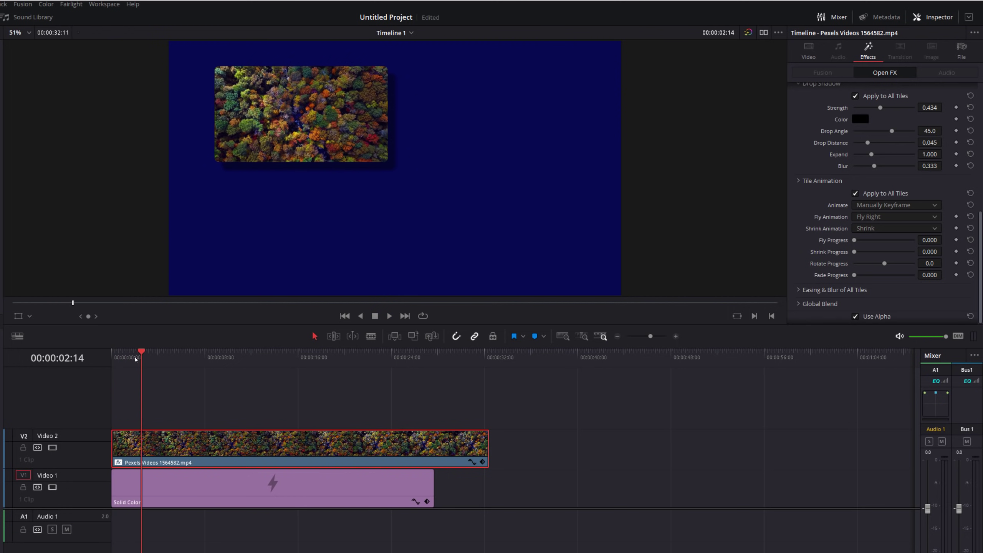
{"action": "key", "text": "Home"}
{"action": "key", "text": "space"}
{"action": "key", "text": "space"}
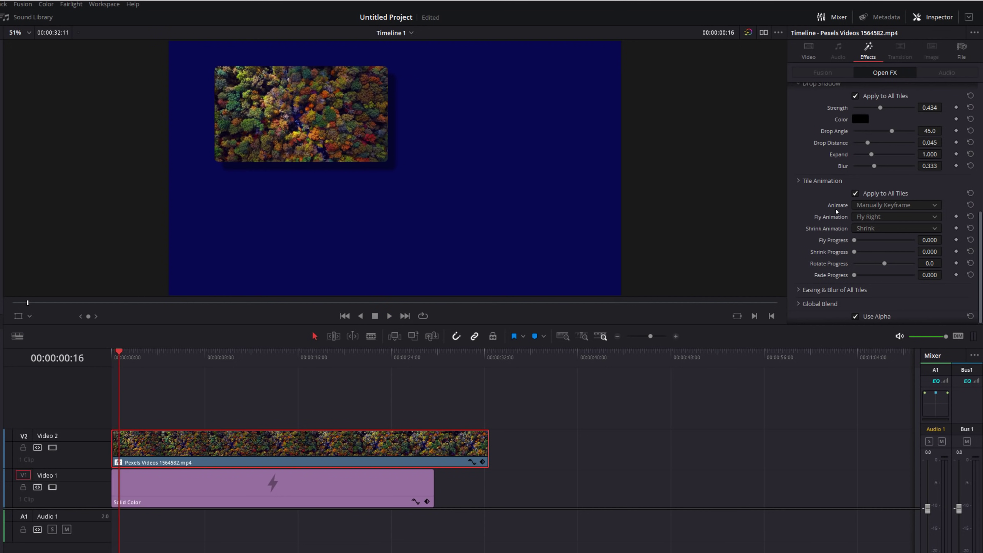
Step: Set Tile Animation to animate Intro & Outro, keeping the plain Shrink style
{"action": "left_click", "coordinate": [878, 206]}
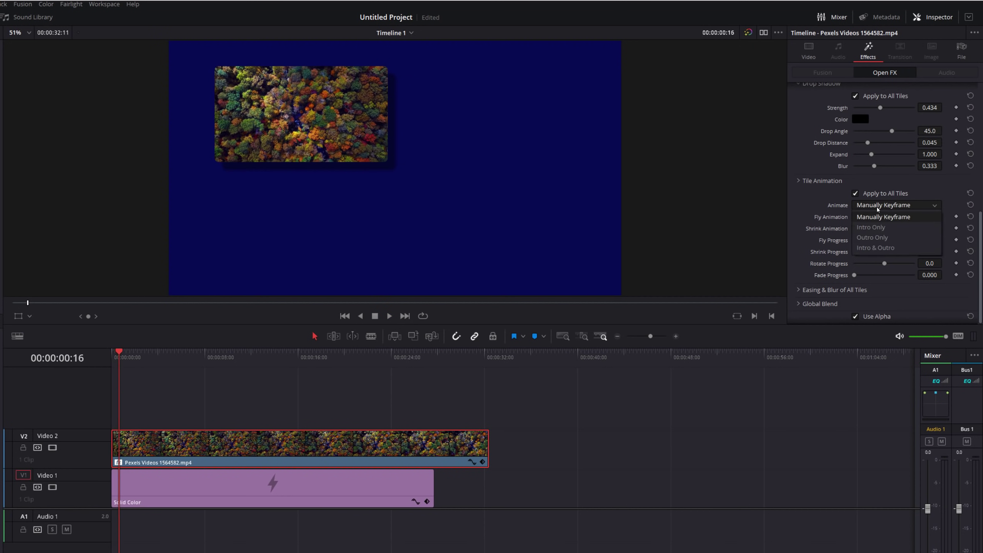
{"action": "left_click", "coordinate": [868, 248]}
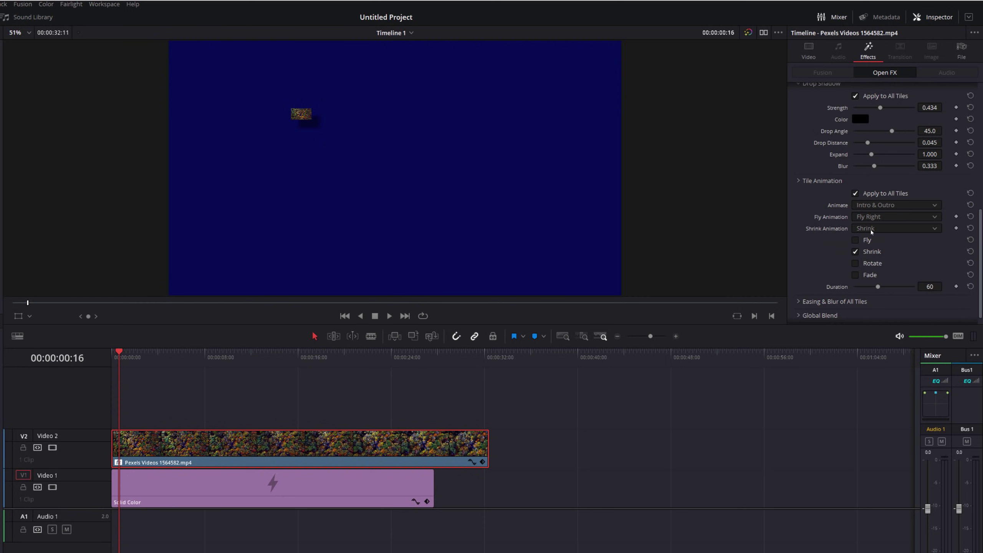
{"action": "left_click", "coordinate": [892, 232]}
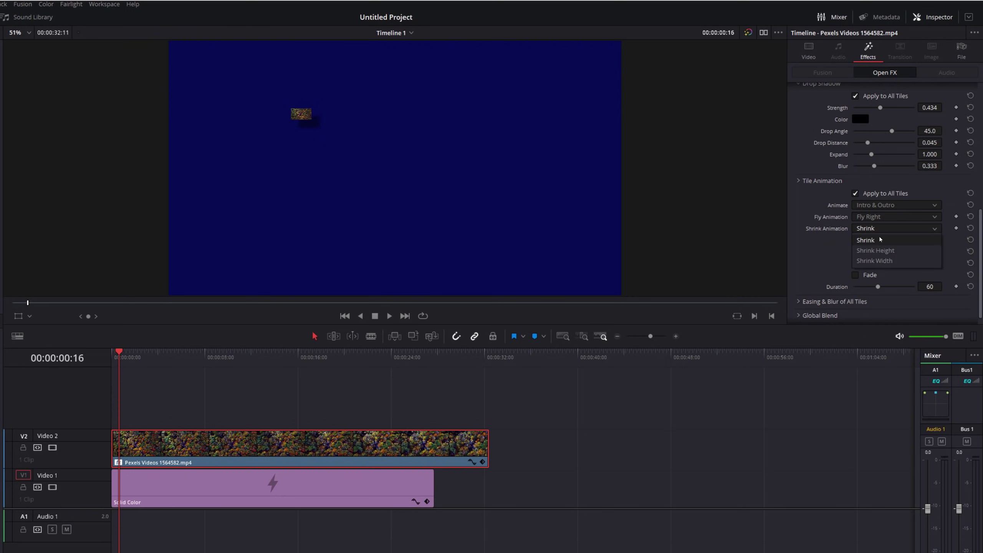
{"action": "left_click", "coordinate": [811, 247]}
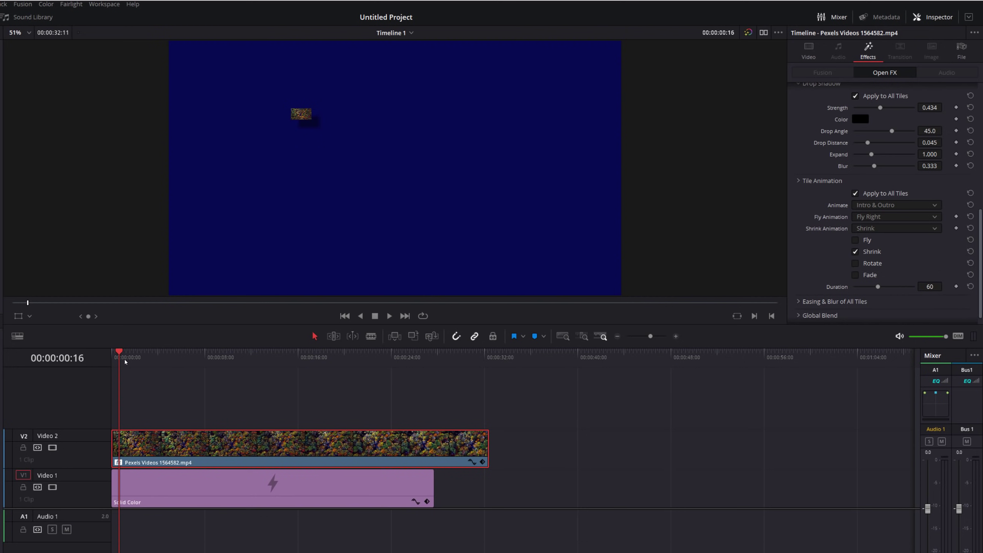
Step: Preview the intro and outro, and extend the Solid Color clip to the forest clip's end
{"action": "left_click_drag", "start_coordinate": [125, 362], "coordinate": [105, 361]}
{"action": "key", "text": "space"}
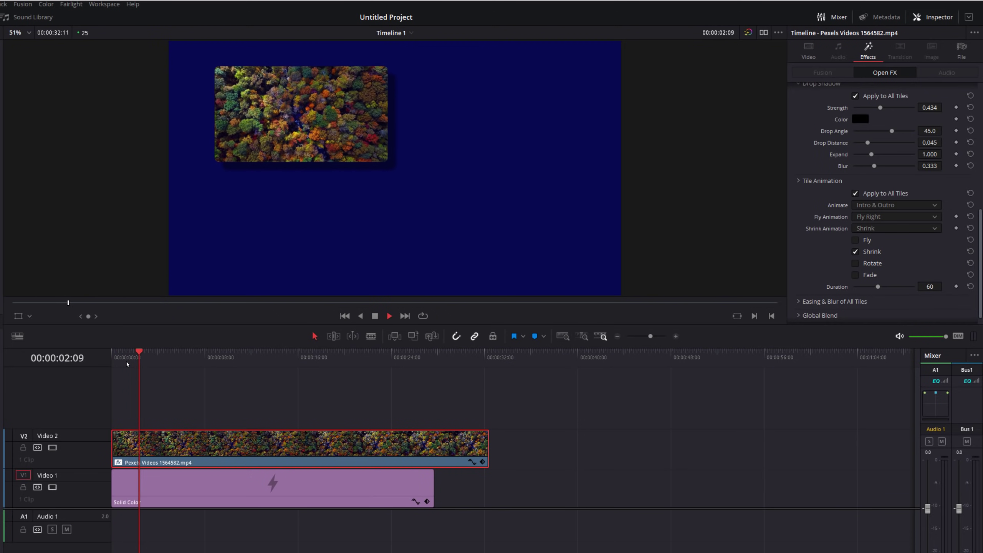
{"action": "left_click", "coordinate": [462, 358]}
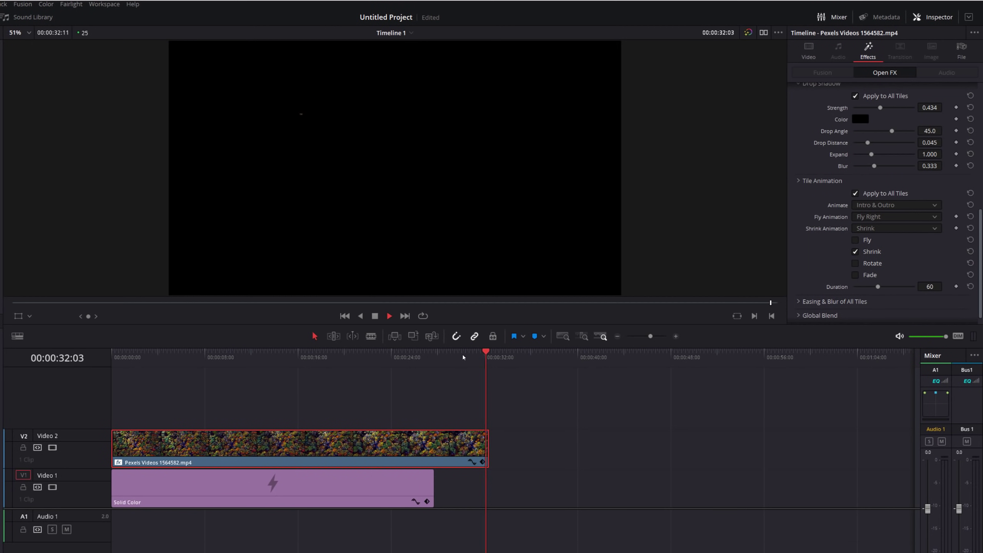
{"action": "left_click_drag", "start_coordinate": [433, 482], "coordinate": [473, 481]}
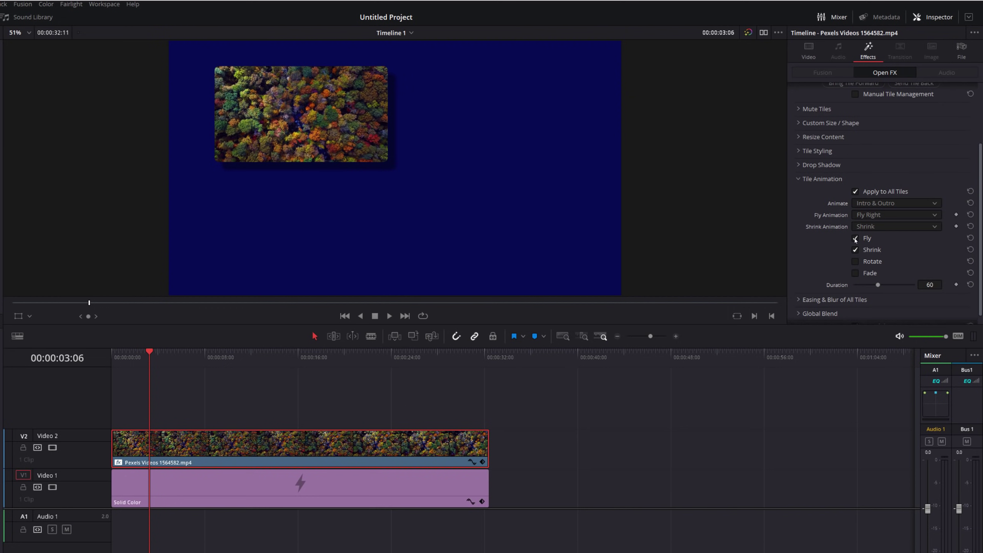
{"action": "key", "text": "Home"}
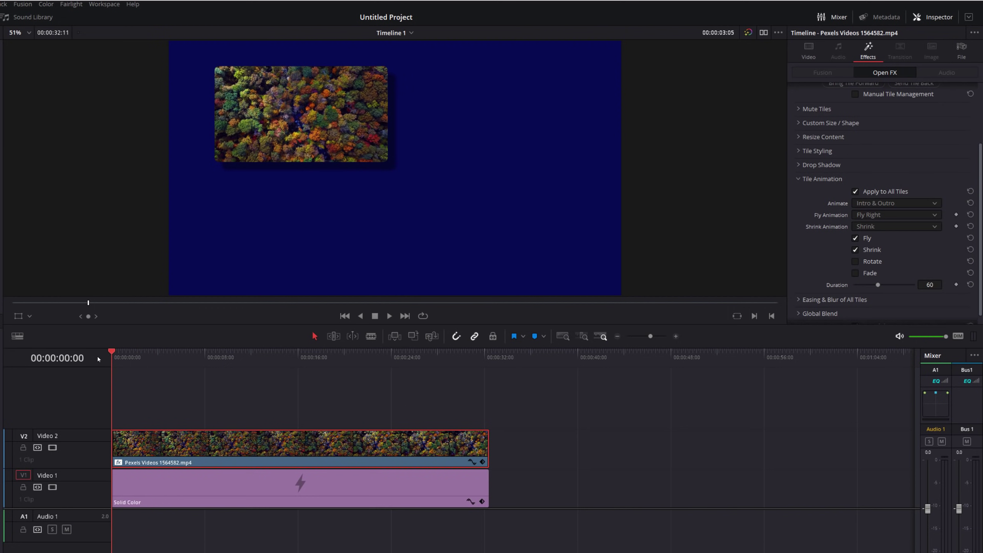
{"action": "key", "text": "space"}
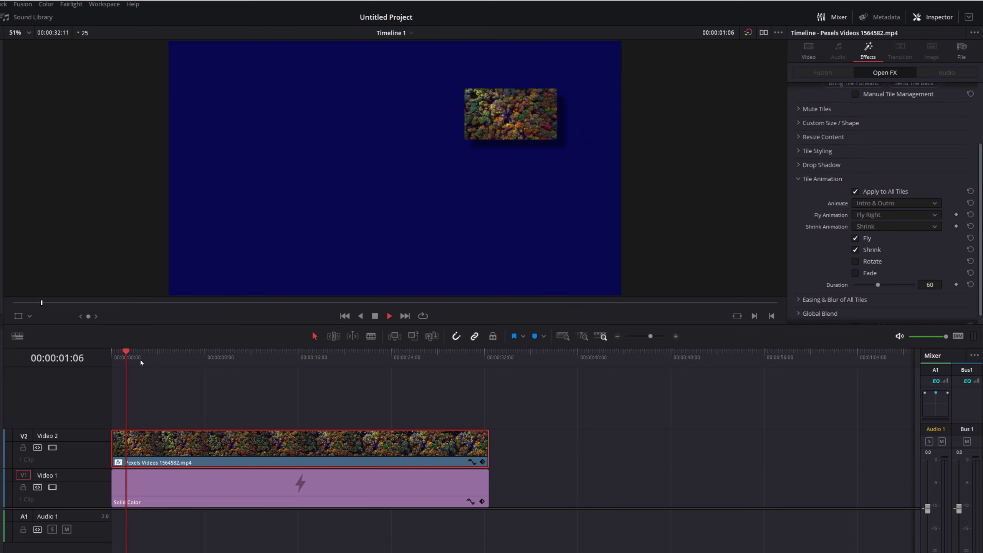
{"action": "key", "text": "space"}
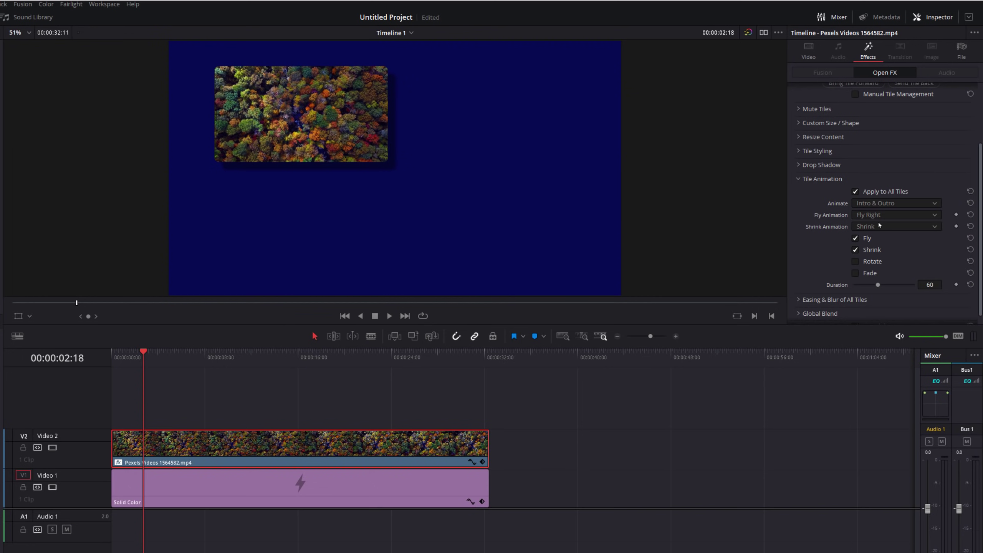
{"action": "scroll", "coordinate": [878, 225], "scroll_direction": "up", "scroll_amount": 3}
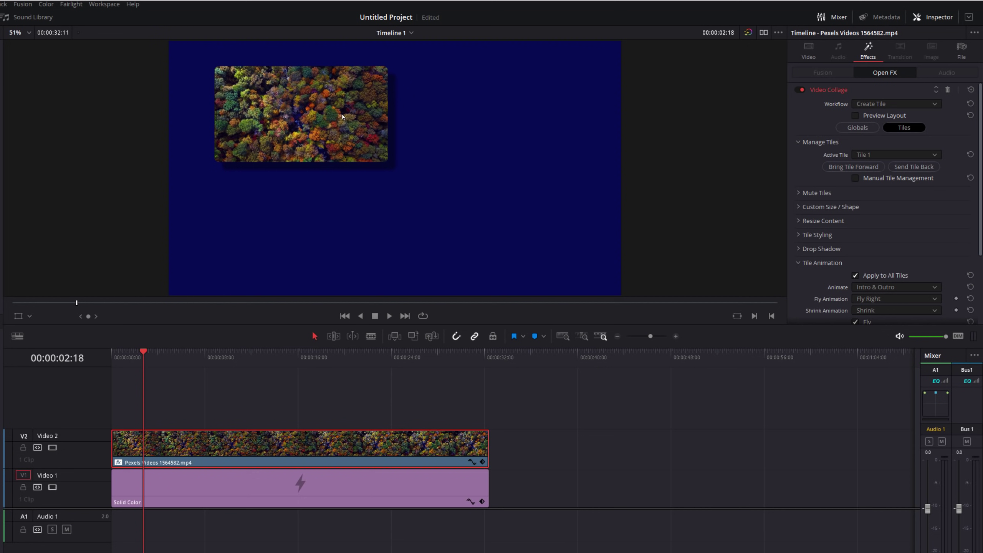
Step: Copy the forest clip on Video 2 with Ctrl+C
{"action": "right_click", "coordinate": [176, 447]}
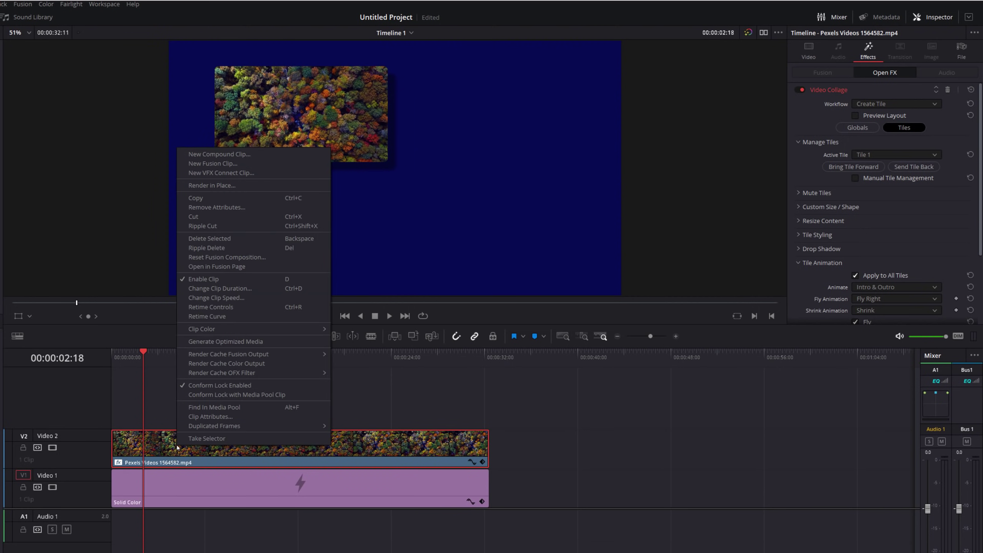
{"action": "key", "text": "ctrl+c"}
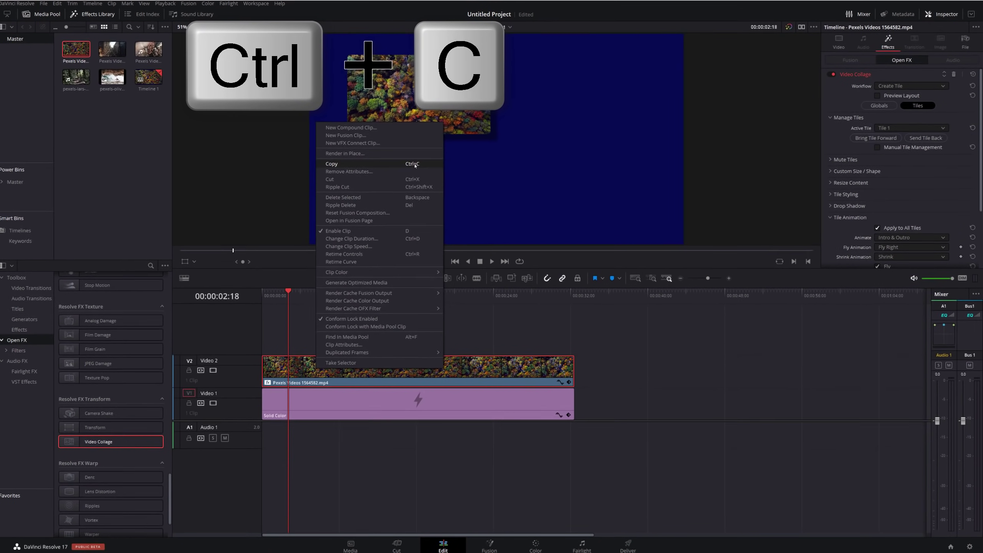
{"action": "left_click", "coordinate": [296, 199]}
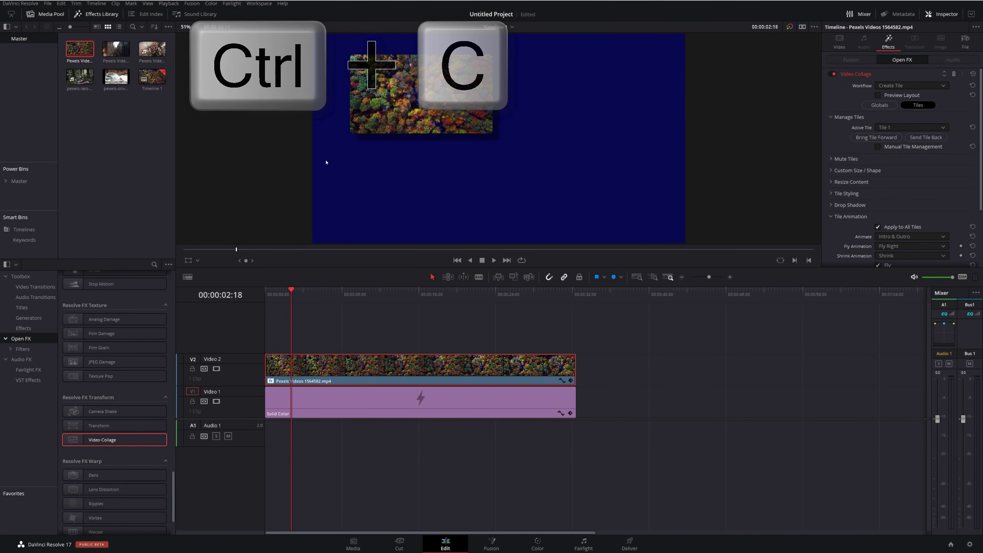
Step: Add Pexels Videos 2254244.mp4 on Video 3 and bring up Paste Attributes for it
{"action": "left_click", "coordinate": [116, 54]}
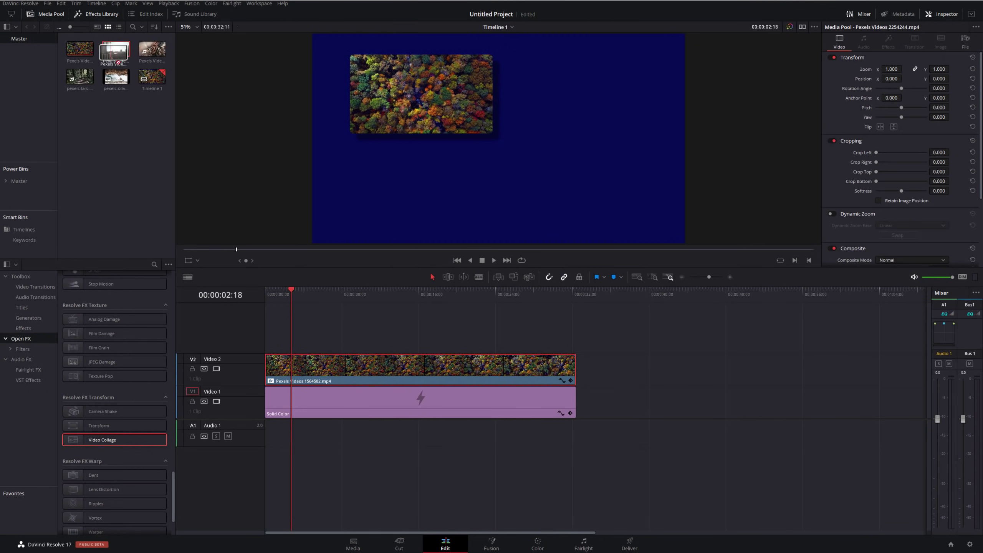
{"action": "left_click_drag", "start_coordinate": [117, 61], "coordinate": [271, 339]}
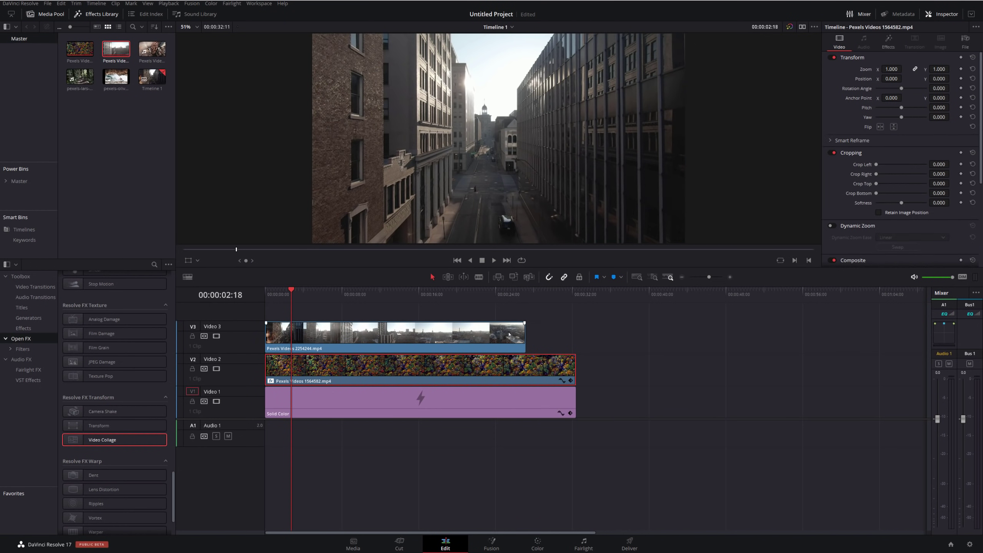
{"action": "left_click", "coordinate": [509, 334]}
{"action": "right_click", "coordinate": [302, 334]}
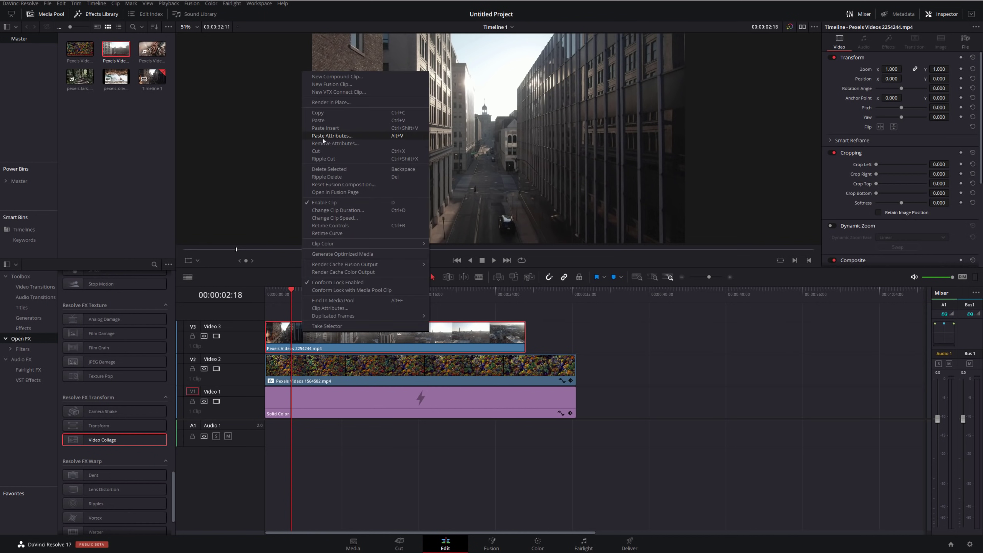
{"action": "left_click", "coordinate": [398, 137]}
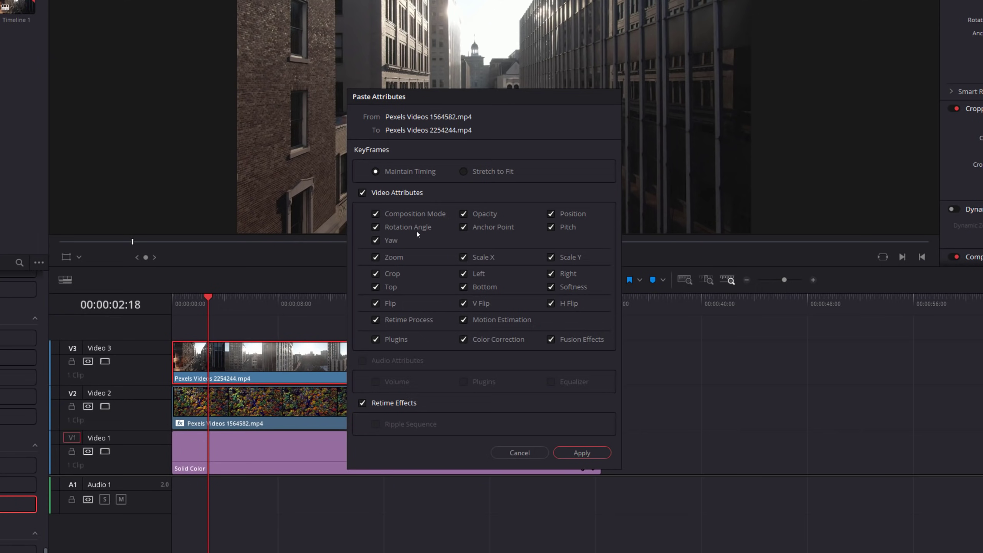
Step: Paste the forest clip's attributes onto the street clip and assign it to Tile 2
{"action": "left_click", "coordinate": [582, 453]}
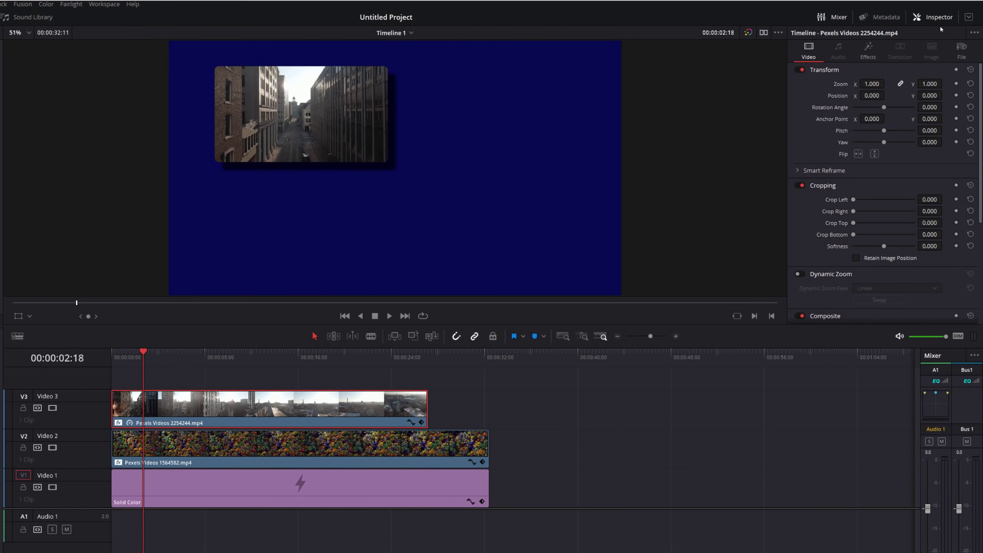
{"action": "left_click", "coordinate": [868, 55]}
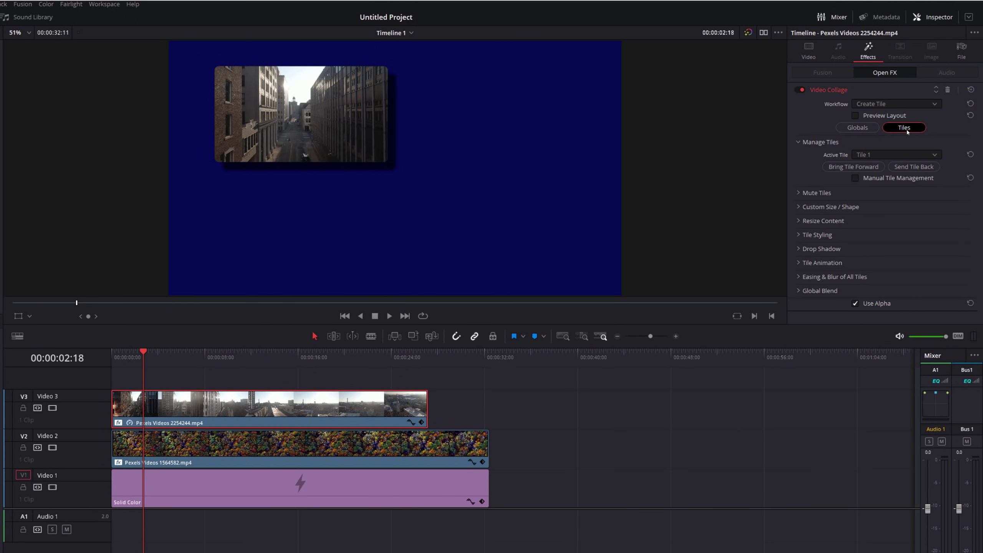
{"action": "left_click", "coordinate": [870, 155]}
{"action": "left_click", "coordinate": [873, 178]}
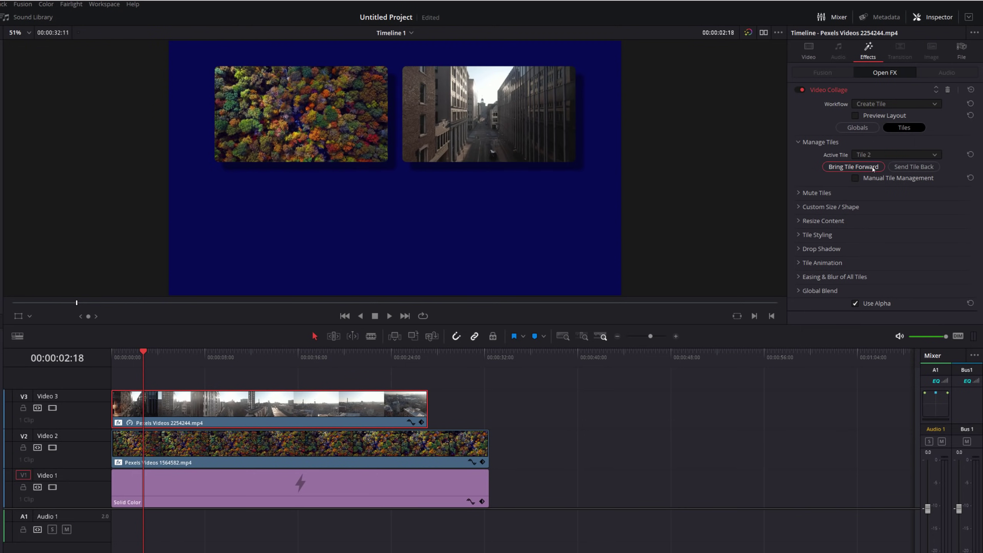
Step: Try the street clip in Tiles 3 and 4, then put it back in Tile 2
{"action": "left_click", "coordinate": [874, 156]}
{"action": "left_click", "coordinate": [873, 169]}
{"action": "left_click", "coordinate": [874, 156]}
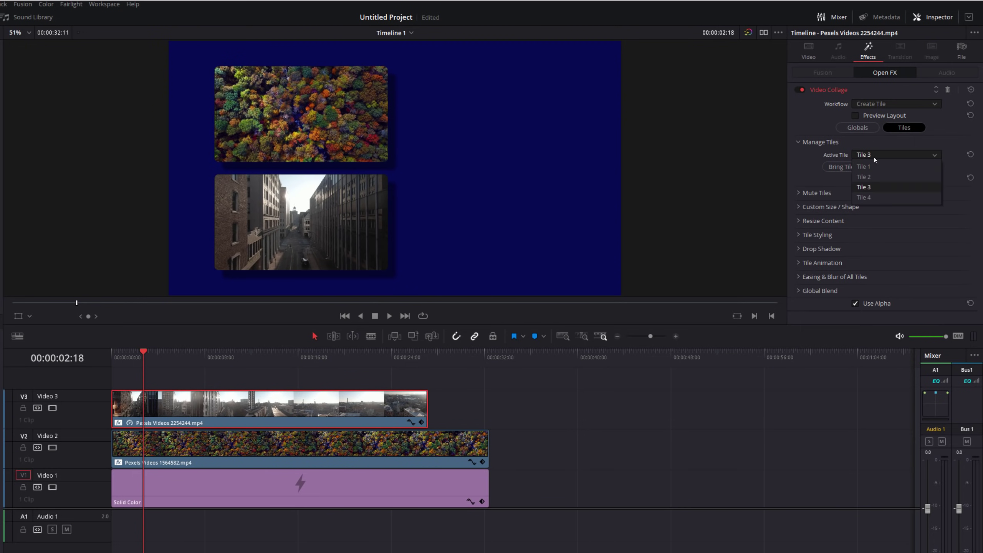
{"action": "left_click", "coordinate": [869, 193]}
{"action": "left_click", "coordinate": [869, 155]}
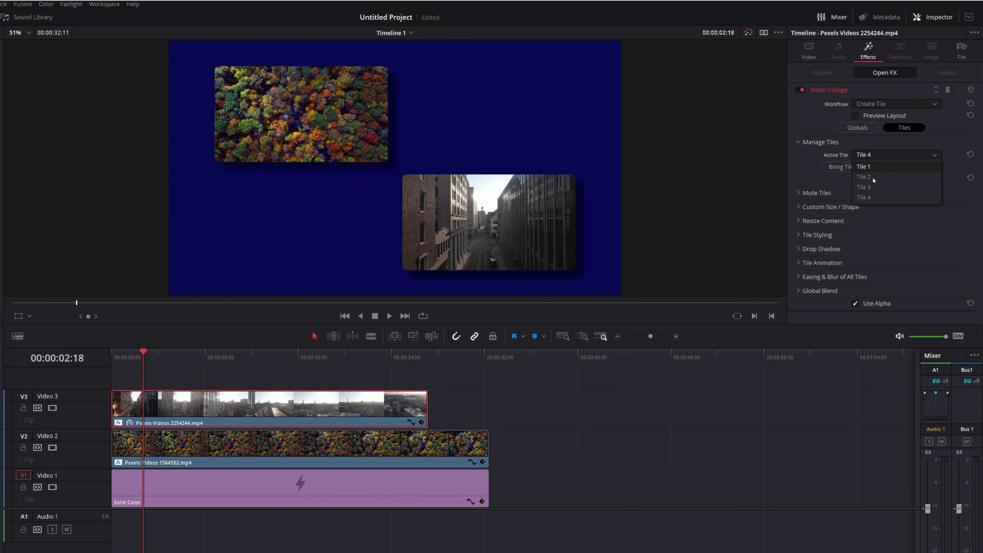
{"action": "left_click", "coordinate": [873, 178]}
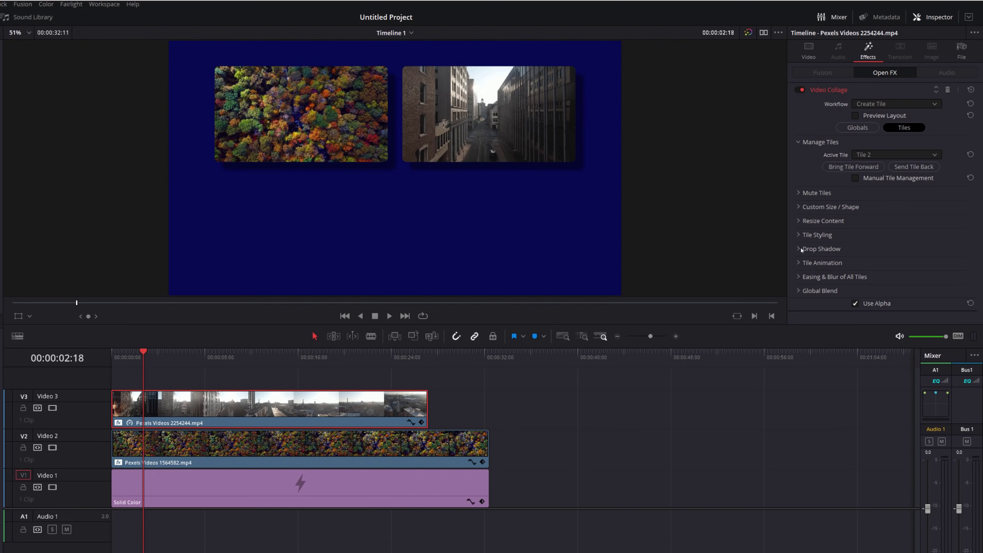
Step: Set the street tile's Fly Animation to Fly Left and play it back from the start
{"action": "left_click", "coordinate": [797, 263]}
{"action": "scroll", "coordinate": [832, 235], "scroll_direction": "down", "scroll_amount": 3}
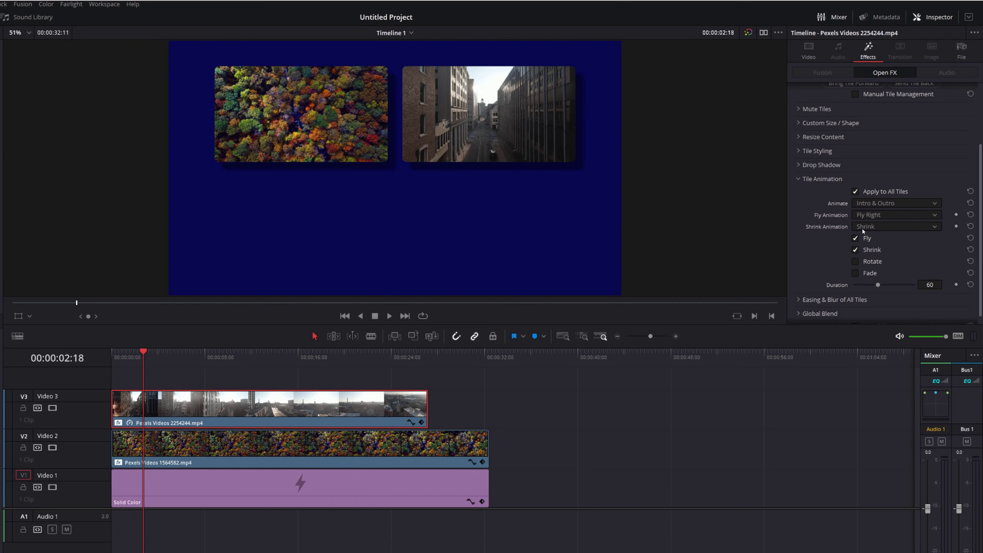
{"action": "left_click", "coordinate": [872, 215]}
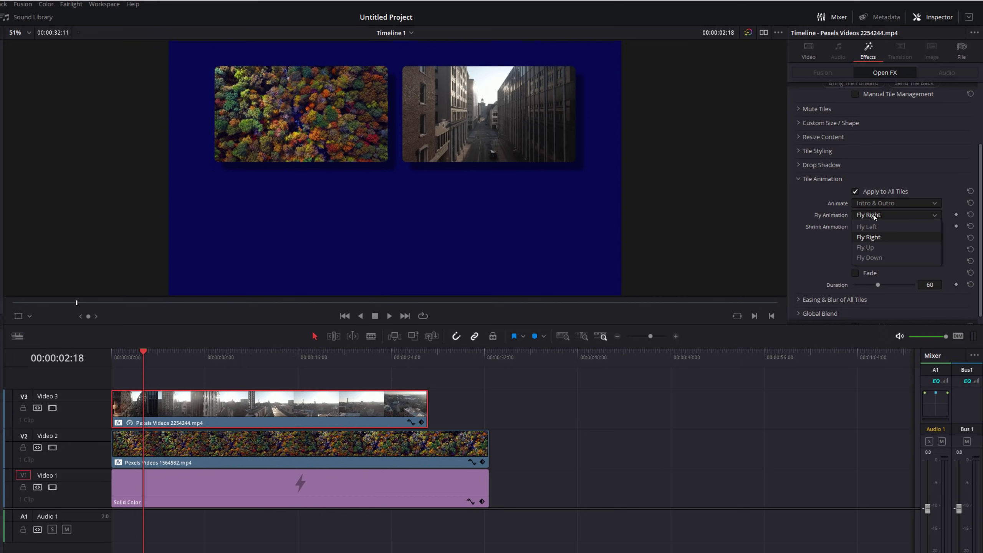
{"action": "left_click", "coordinate": [874, 226]}
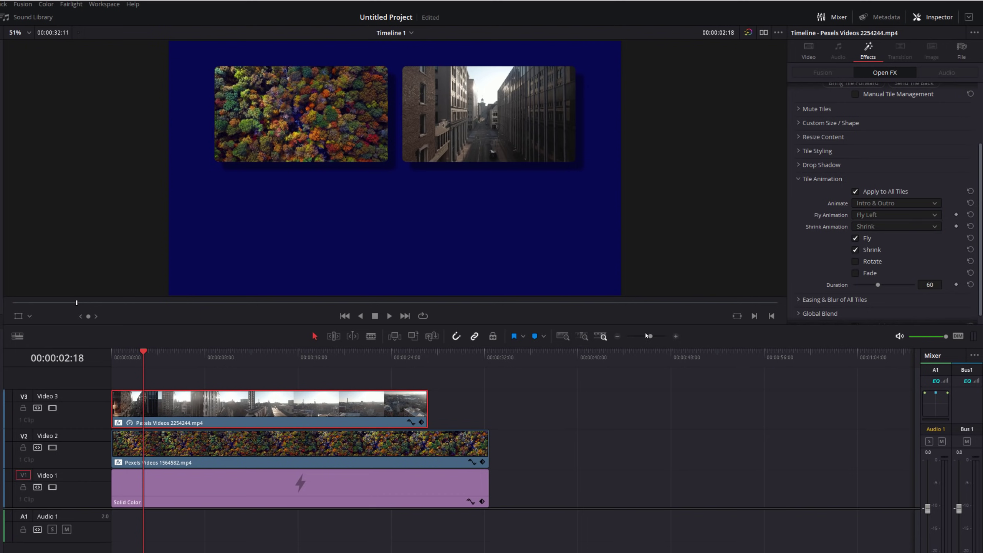
{"action": "left_click_drag", "start_coordinate": [146, 361], "coordinate": [116, 352]}
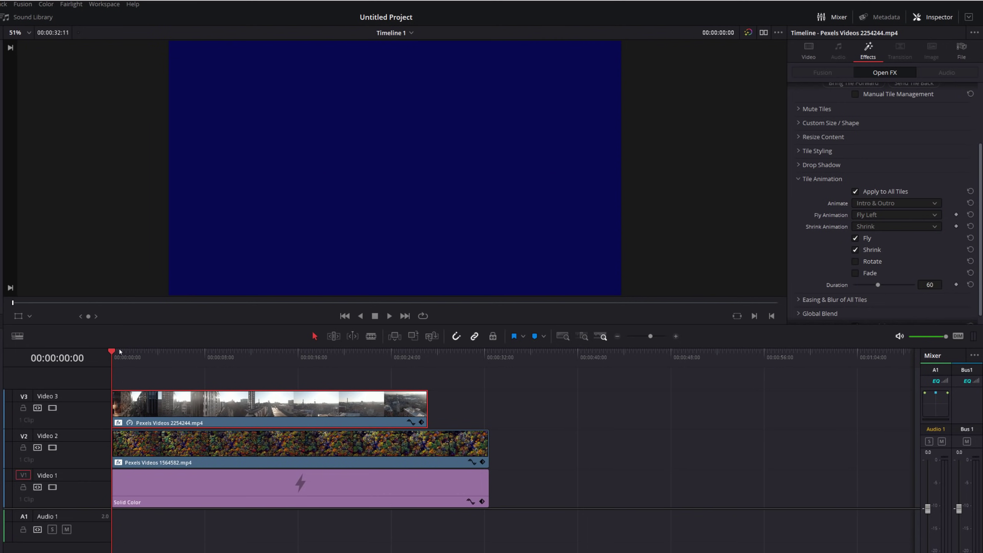
{"action": "key", "text": "space"}
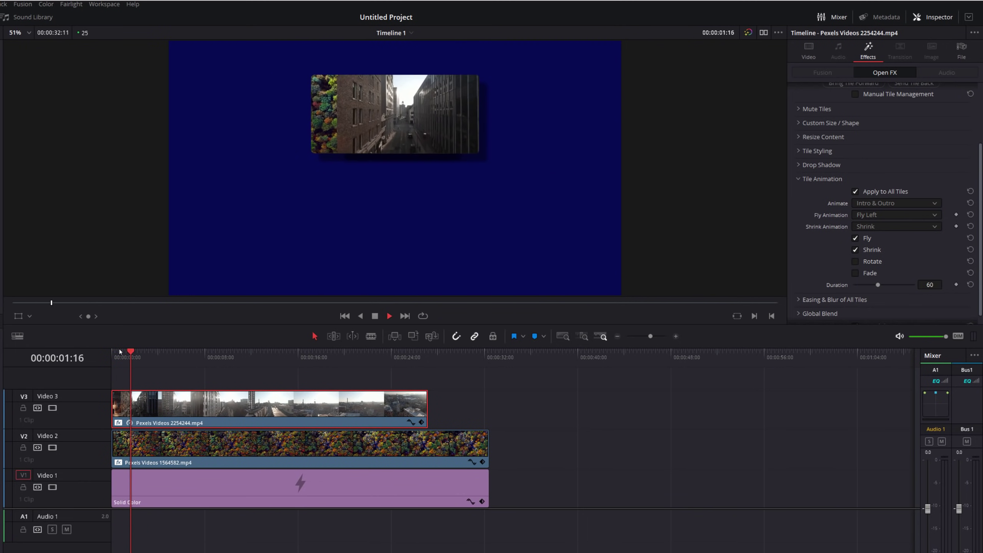
{"action": "key", "text": "space"}
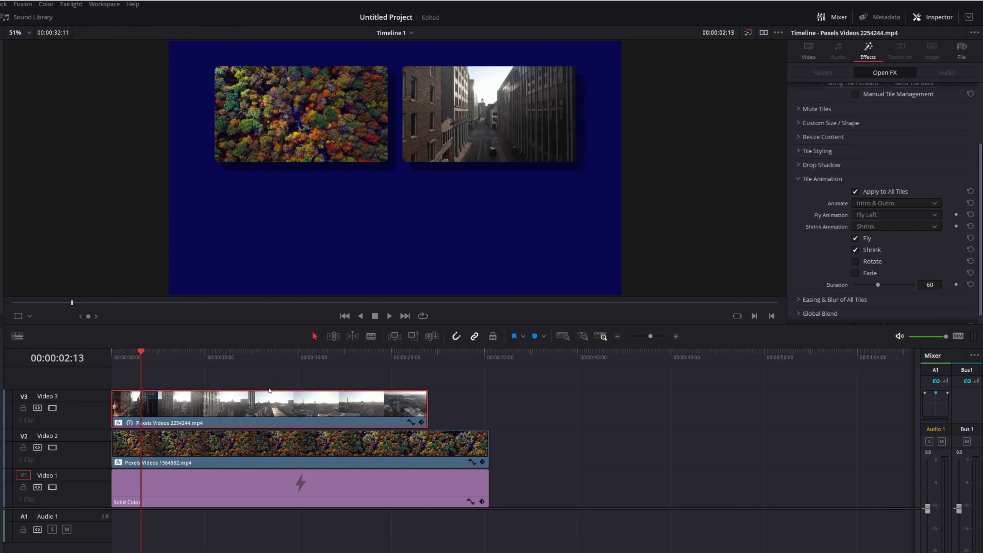
Step: Add the forest path clip on a new top track, paste the collage attributes, and set it to Tile 3
{"action": "left_click_drag", "start_coordinate": [2, 317], "coordinate": [116, 377]}
{"action": "left_click", "coordinate": [177, 378]}
{"action": "key", "text": "alt+v"}
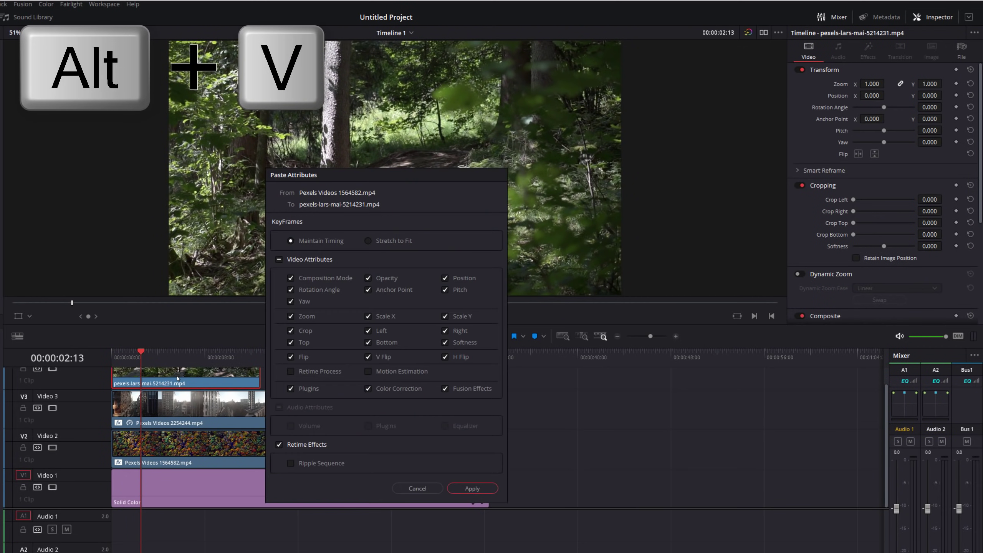
{"action": "left_click", "coordinate": [472, 488]}
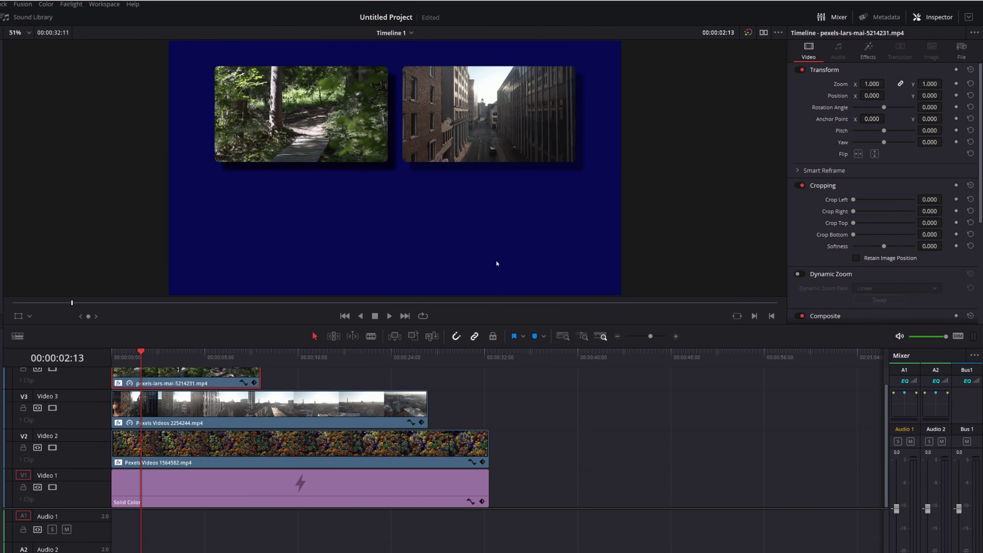
{"action": "left_click", "coordinate": [869, 54]}
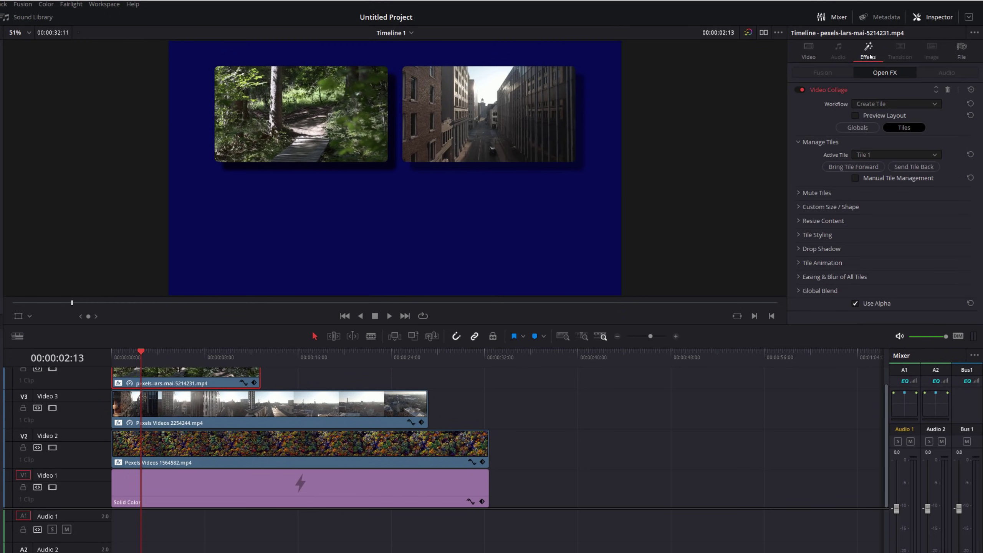
{"action": "left_click", "coordinate": [868, 154]}
{"action": "left_click", "coordinate": [863, 189]}
Step: Add the aerial skyscraper clip on a new top track, paste the collage attributes, and set it to Tile 4
{"action": "scroll", "coordinate": [422, 411], "scroll_direction": "up", "scroll_amount": 1}
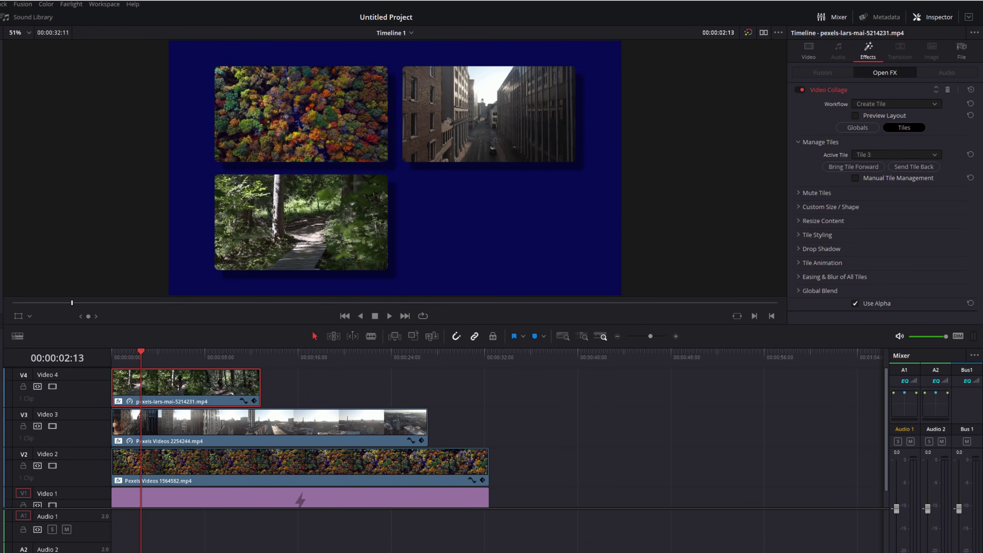
{"action": "left_click_drag", "start_coordinate": [271, 342], "coordinate": [114, 384]}
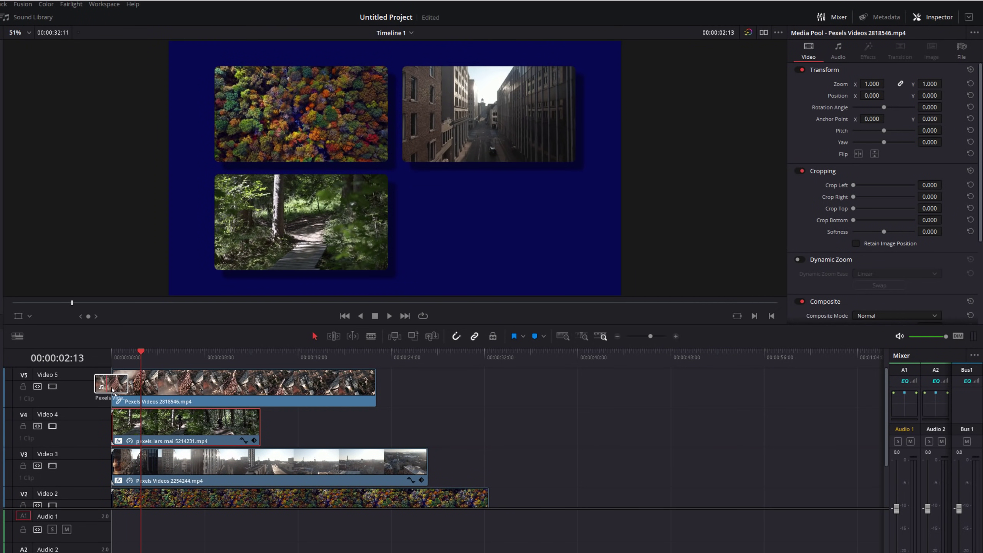
{"action": "left_click", "coordinate": [154, 389]}
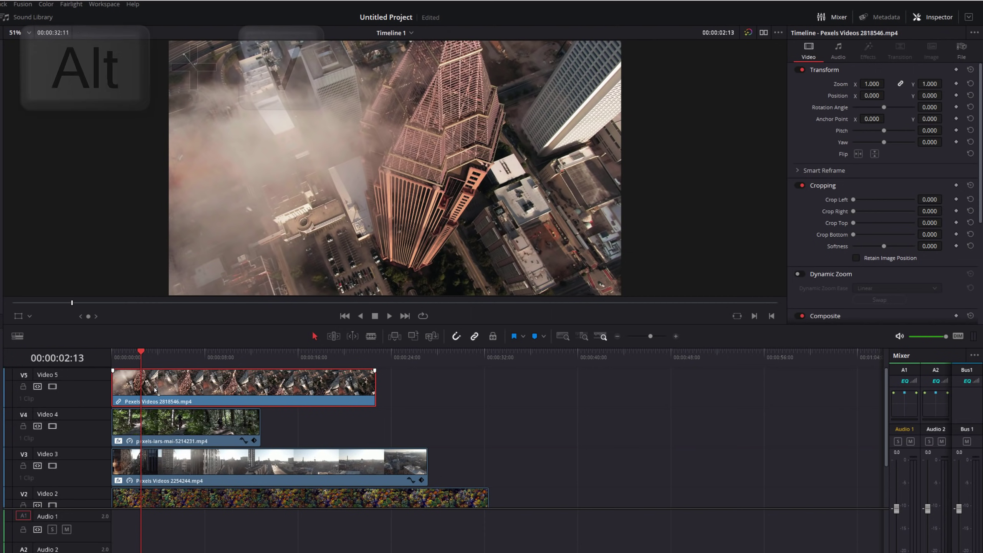
{"action": "key", "text": "alt+v"}
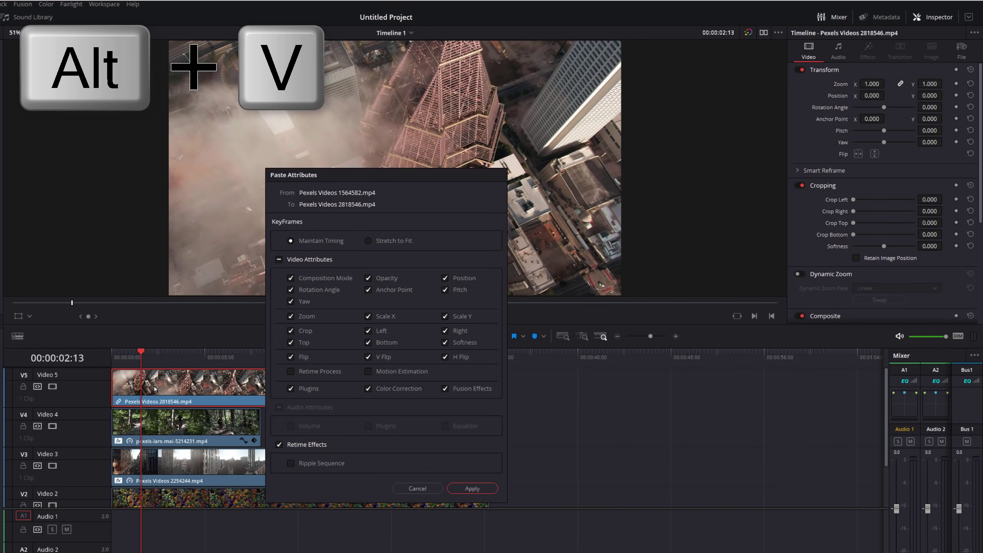
{"action": "left_click", "coordinate": [472, 488]}
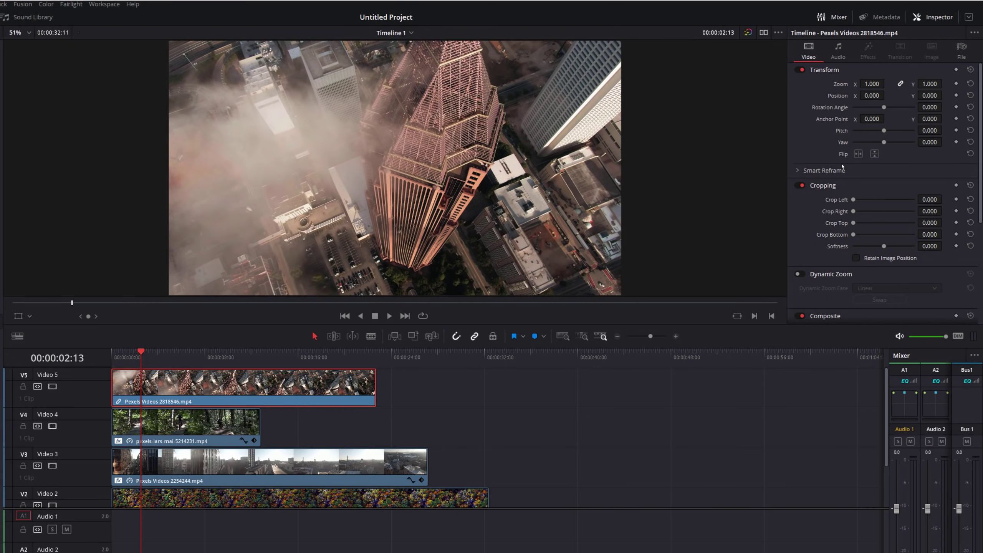
{"action": "left_click", "coordinate": [866, 53]}
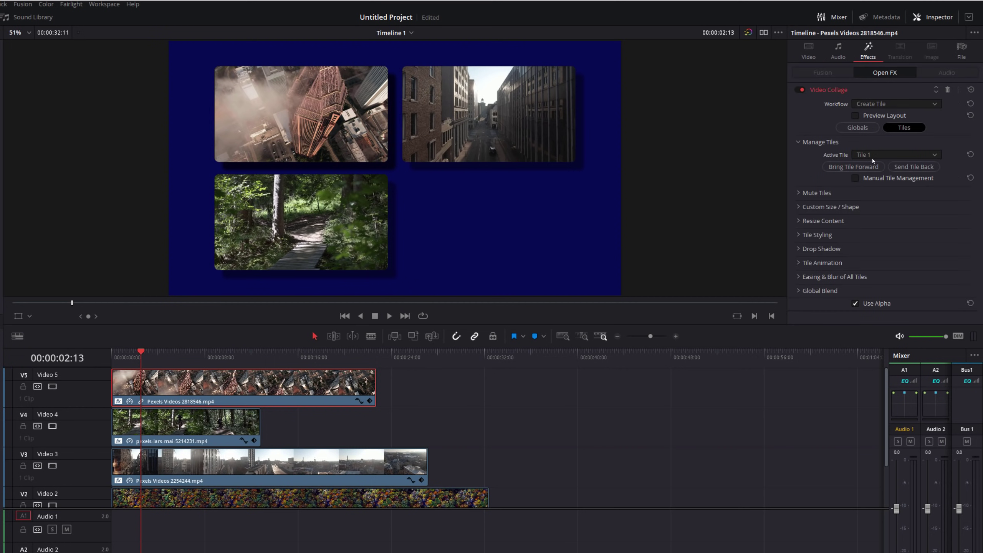
{"action": "left_click", "coordinate": [872, 157]}
{"action": "left_click", "coordinate": [860, 197]}
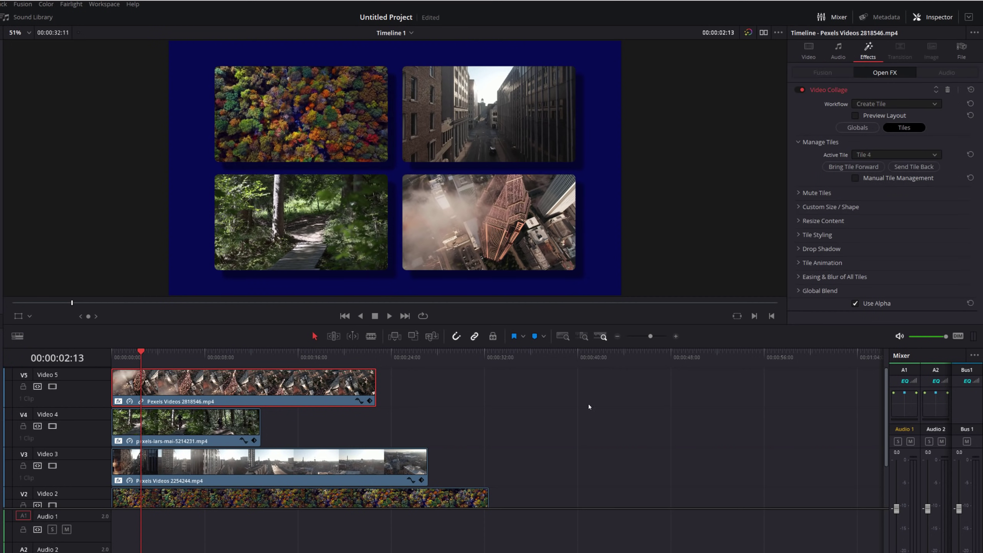
{"action": "left_click", "coordinate": [532, 421]}
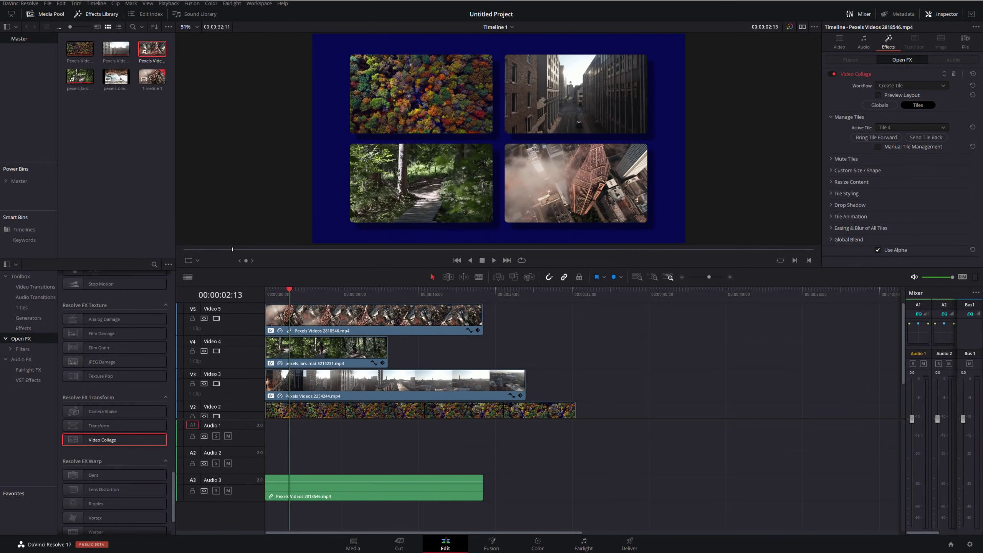
Step: Play the collage from the start of the timeline to preview the tiles
{"action": "scroll", "coordinate": [213, 455], "scroll_direction": "down", "scroll_amount": 2}
{"action": "left_click", "coordinate": [213, 499]}
{"action": "left_click", "coordinate": [356, 406]}
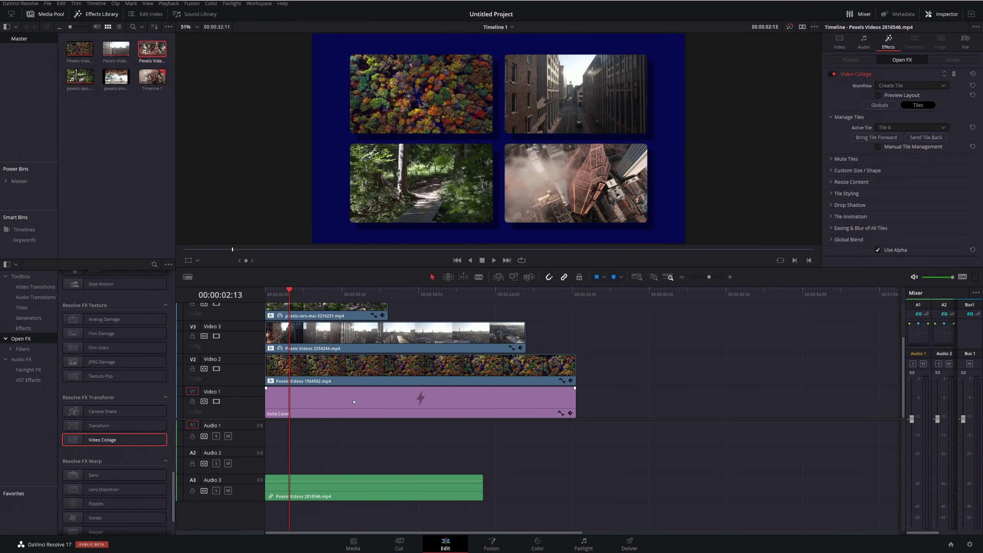
{"action": "left_click_drag", "start_coordinate": [275, 290], "coordinate": [256, 289]}
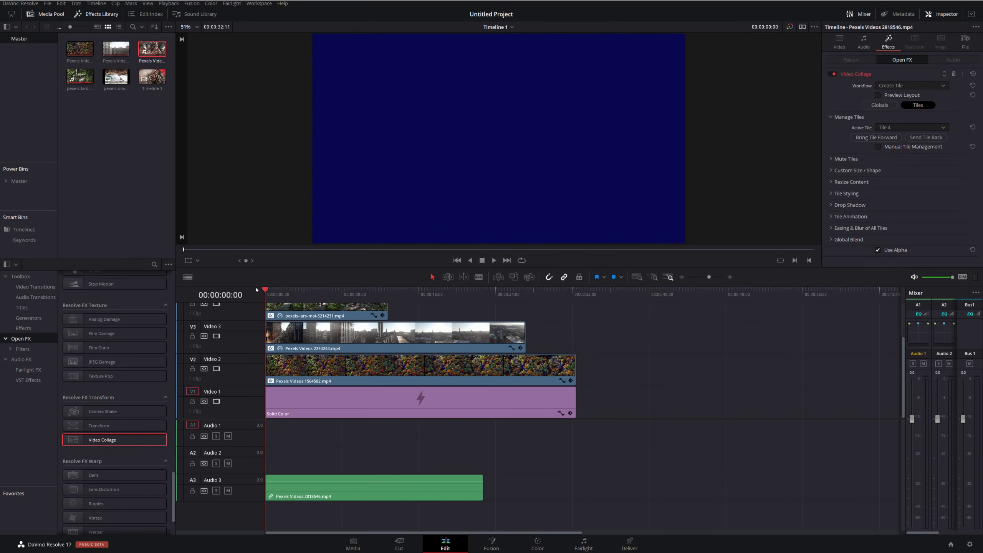
{"action": "key", "text": "space"}
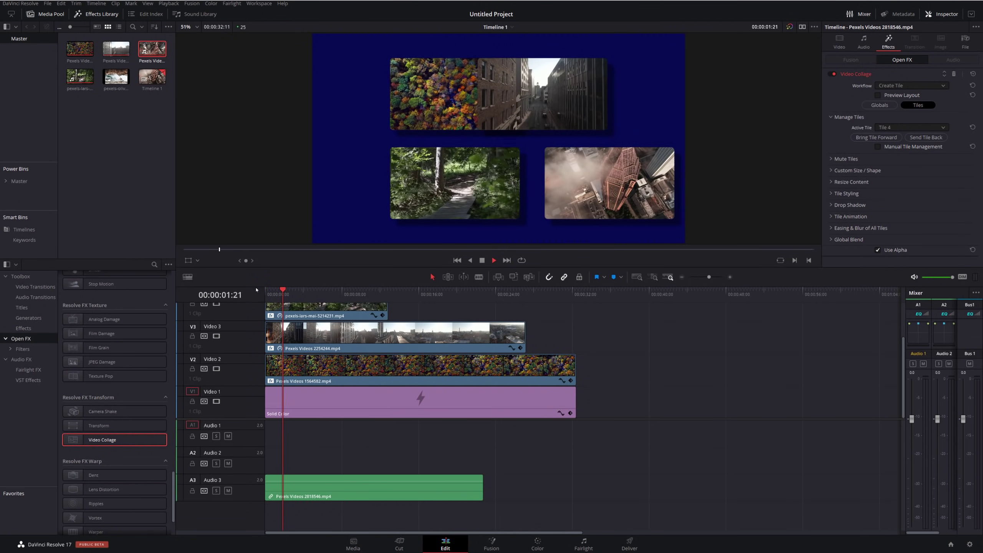
{"action": "key", "text": "space"}
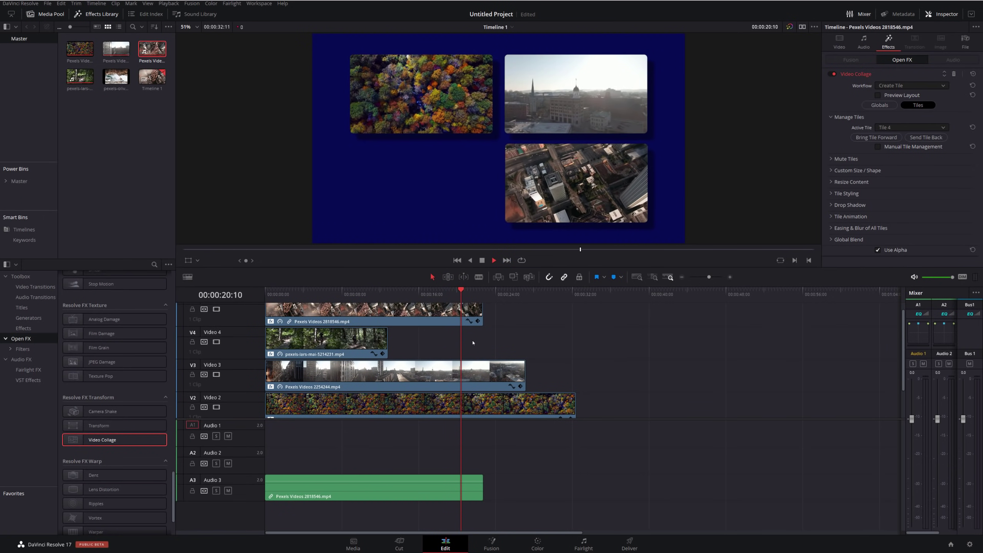
{"action": "key", "text": "space"}
Step: Trim the aerial, street and forest clips to end at the same point, then preview the outro
{"action": "left_click_drag", "start_coordinate": [478, 317], "coordinate": [389, 309]}
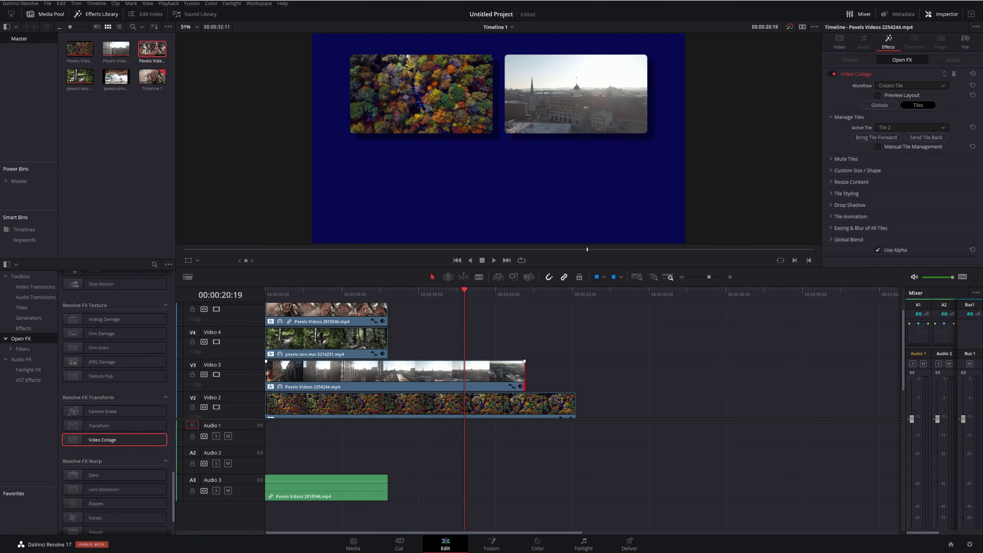
{"action": "left_click_drag", "start_coordinate": [524, 372], "coordinate": [388, 372]}
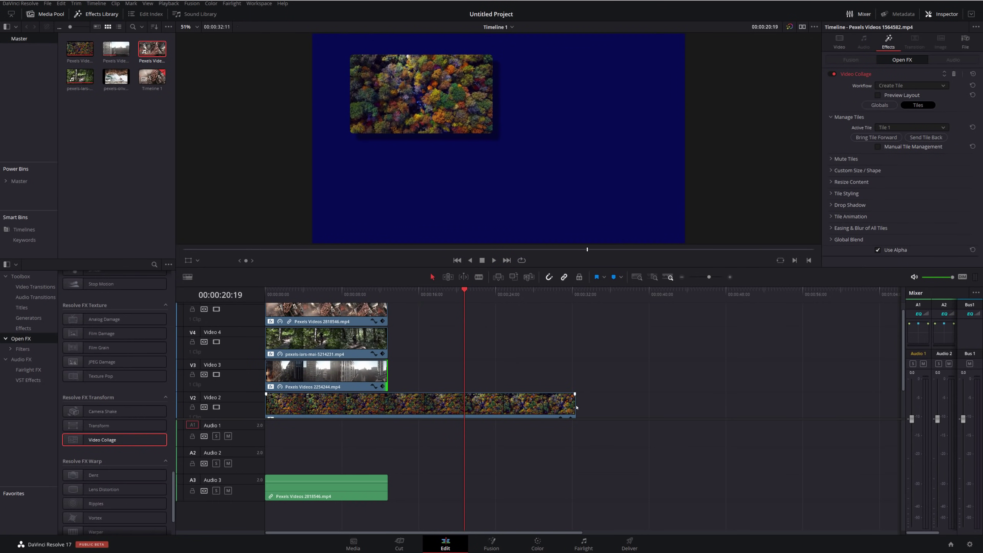
{"action": "left_click_drag", "start_coordinate": [575, 406], "coordinate": [389, 405]}
{"action": "left_click", "coordinate": [363, 294]}
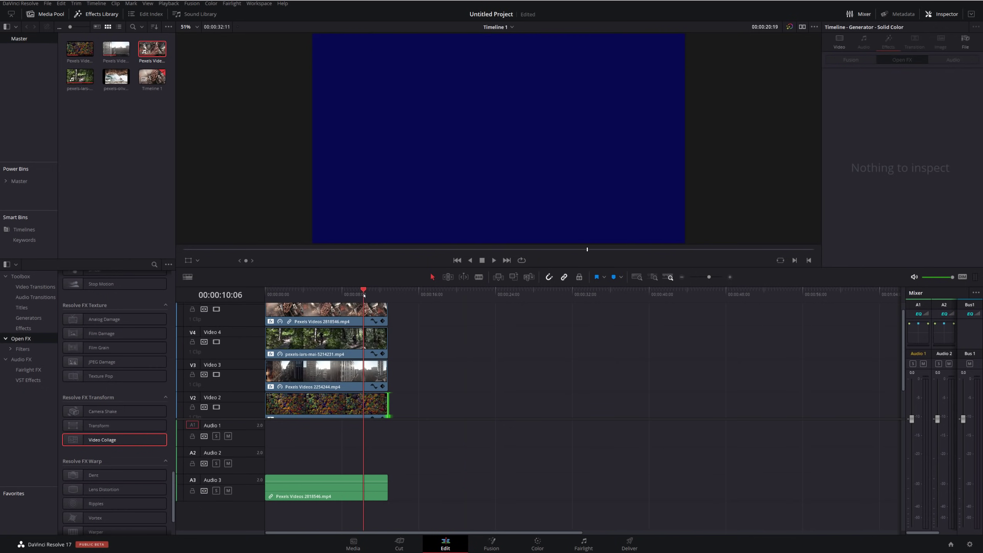
{"action": "left_click", "coordinate": [373, 310]}
{"action": "key", "text": "space"}
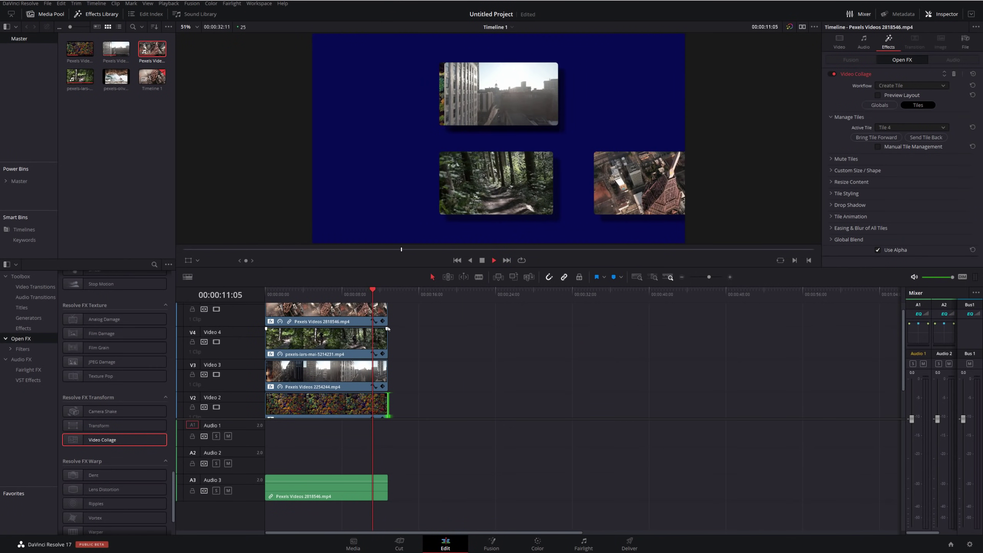
{"action": "left_click", "coordinate": [419, 332]}
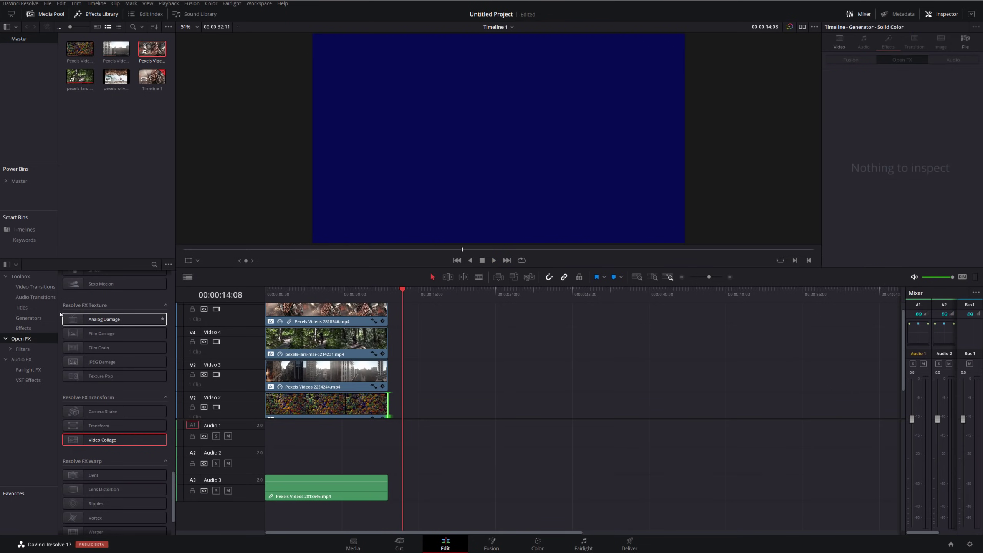